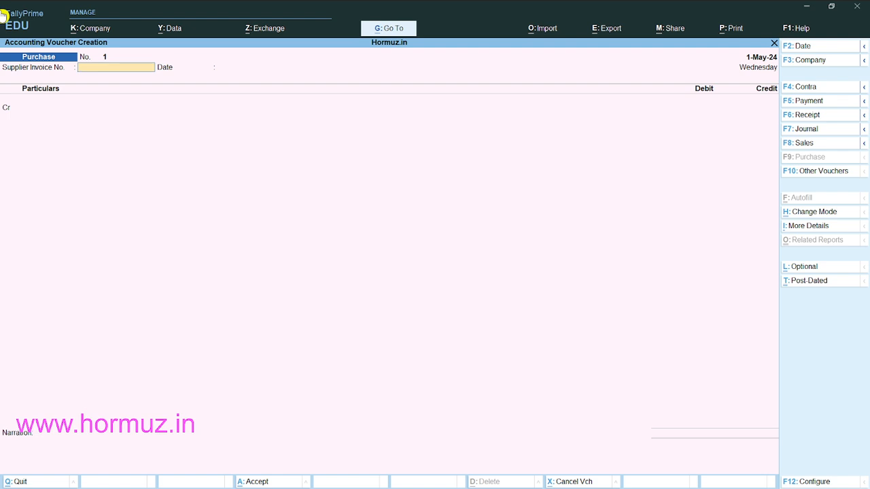
{"action": "left_click", "coordinate": [821, 213]}
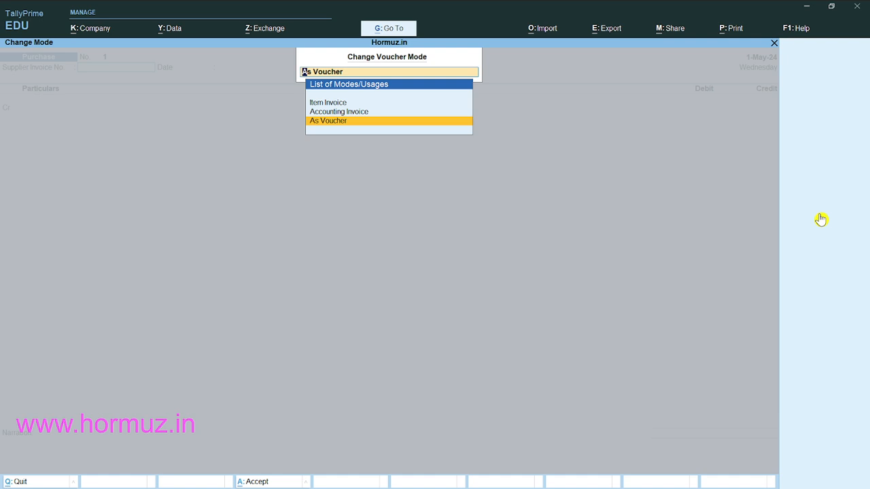
{"action": "key", "text": "BackSpace"}
{"action": "key", "text": "Escape"}
{"action": "key", "text": "Escape"}
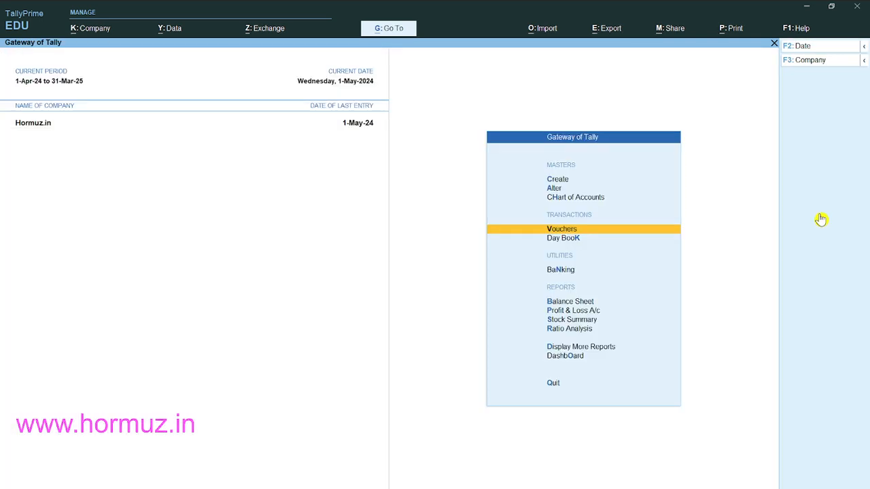
Step: Open voucher entry and switch it to a new Purchase voucher
{"action": "key", "text": "Return"}
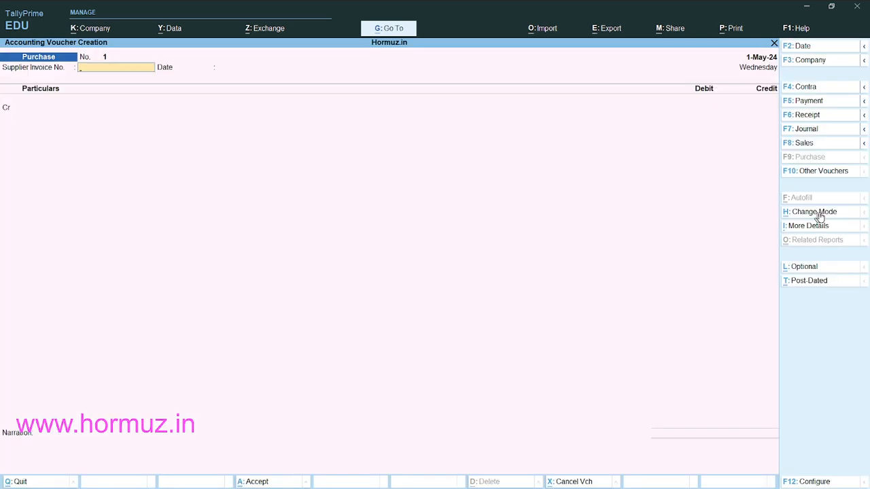
{"action": "key", "text": "F5"}
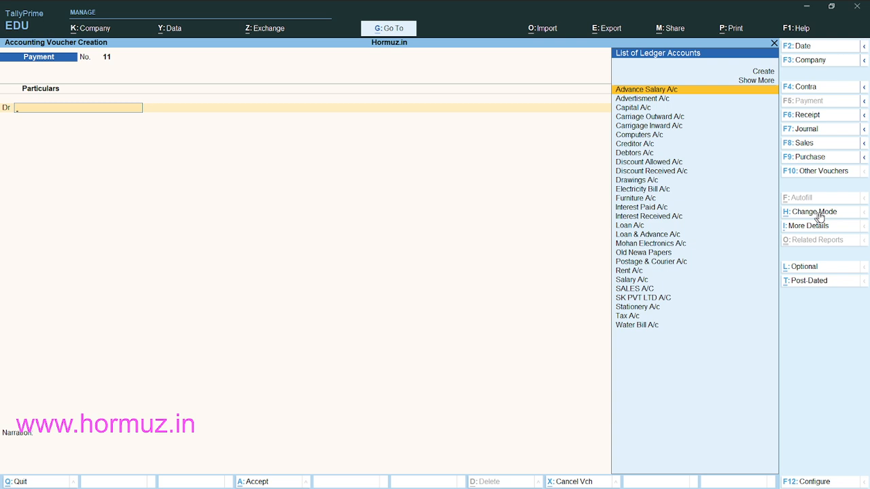
{"action": "key", "text": "F9"}
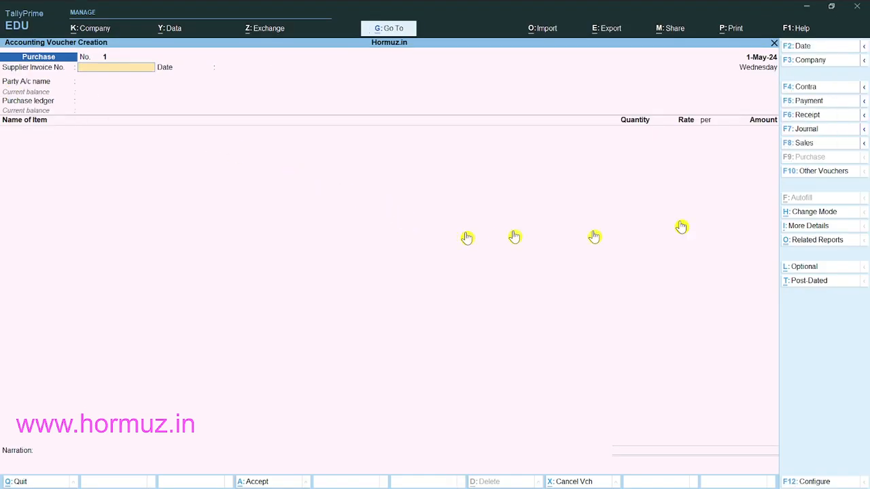
Step: Change the purchase voucher's mode to As Voucher
{"action": "key", "text": "ctrl+4"}
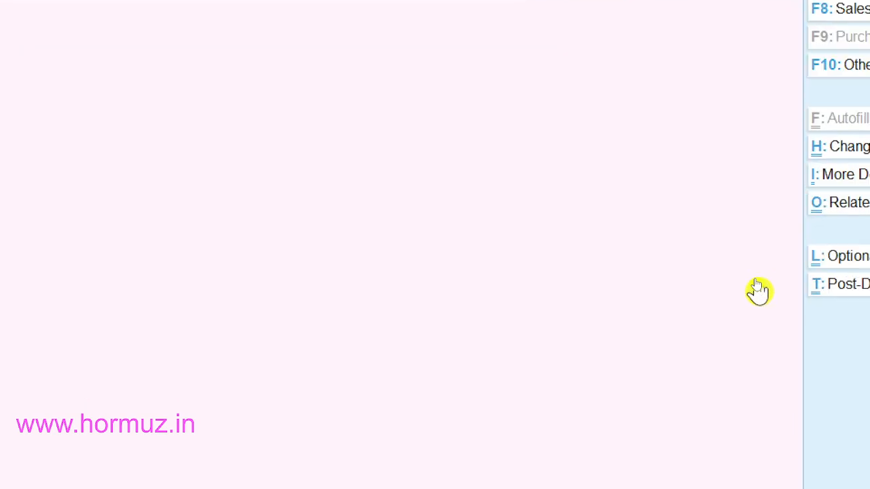
{"action": "left_click", "coordinate": [722, 150]}
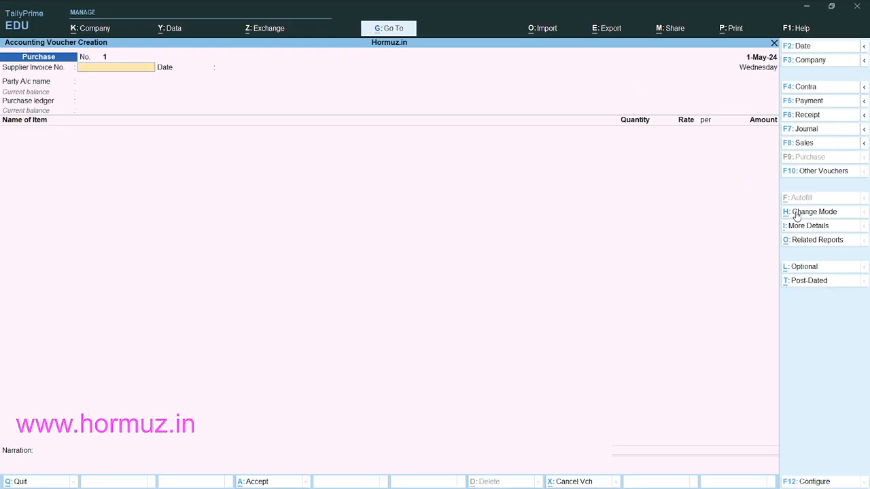
{"action": "left_click", "coordinate": [797, 213]}
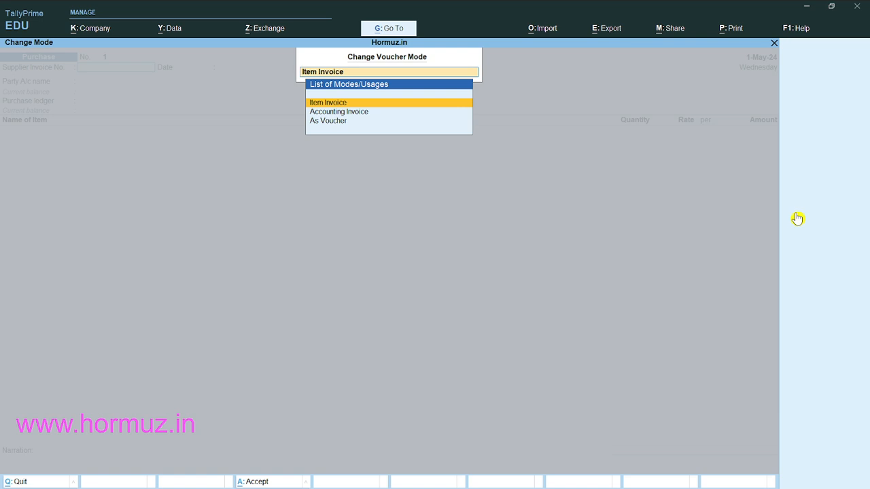
{"action": "key", "text": "Down"}
{"action": "key", "text": "Down"}
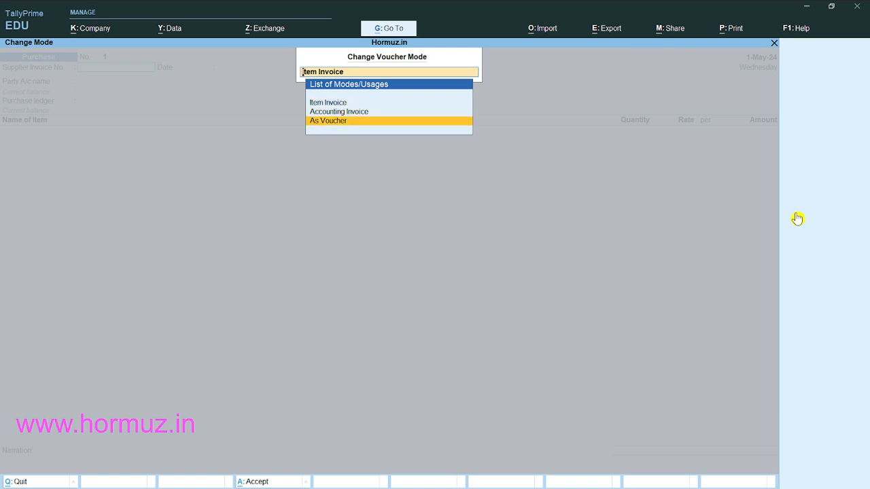
{"action": "key", "text": "Up"}
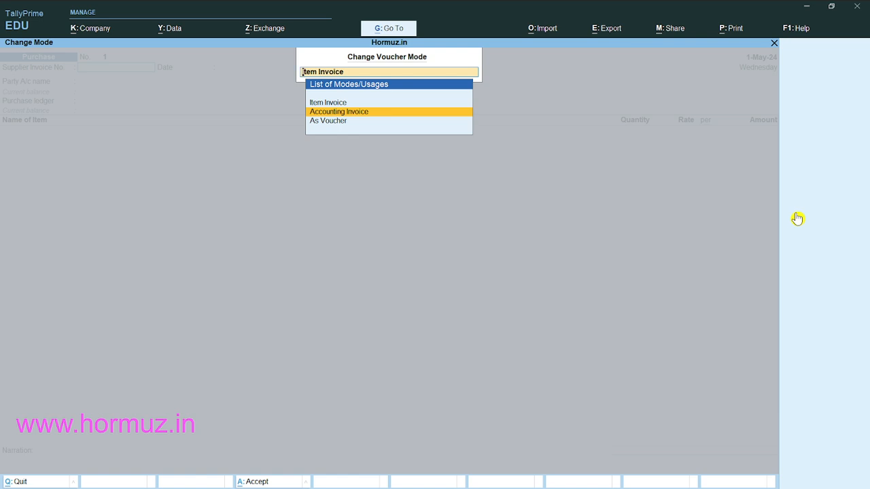
{"action": "key", "text": "Down"}
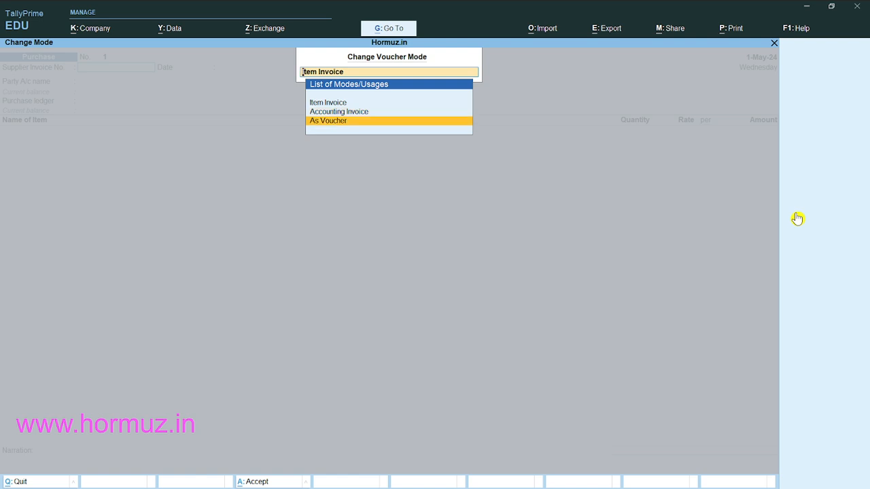
{"action": "key", "text": "Return"}
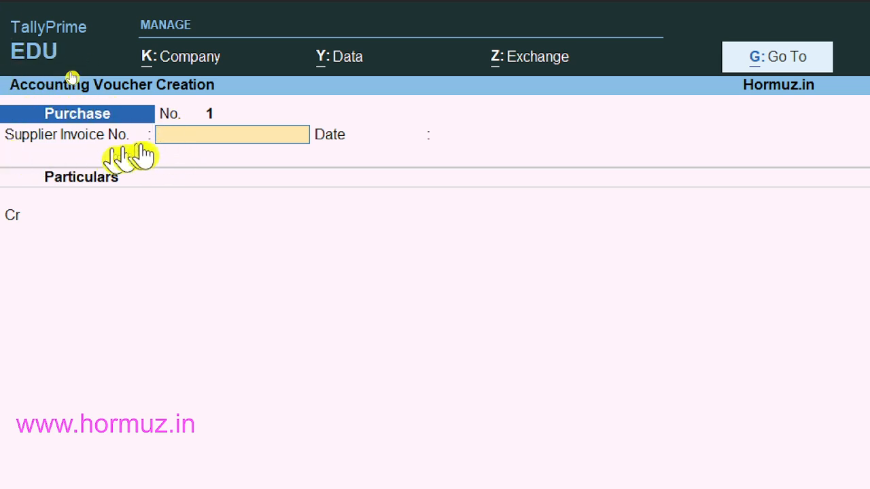
Step: Enter 501 as the supplier invoice number and accept 1-May-24 as its date
{"action": "type", "text": "501"}
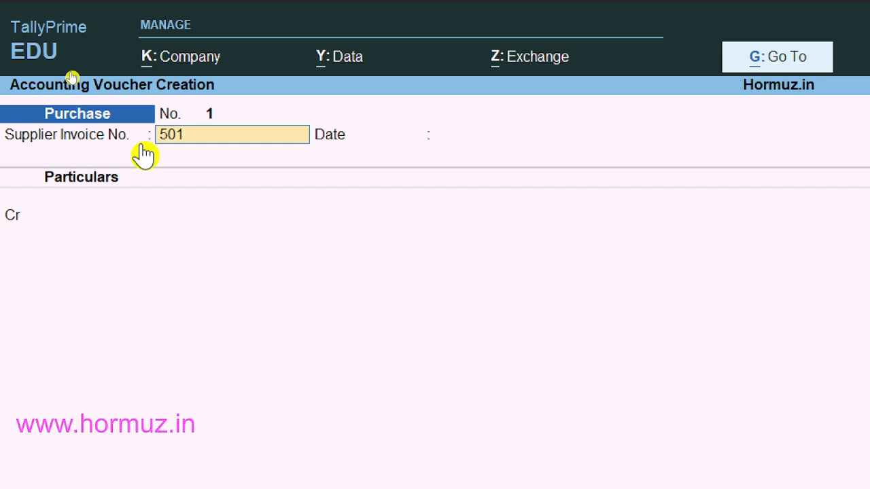
{"action": "key", "text": "Return"}
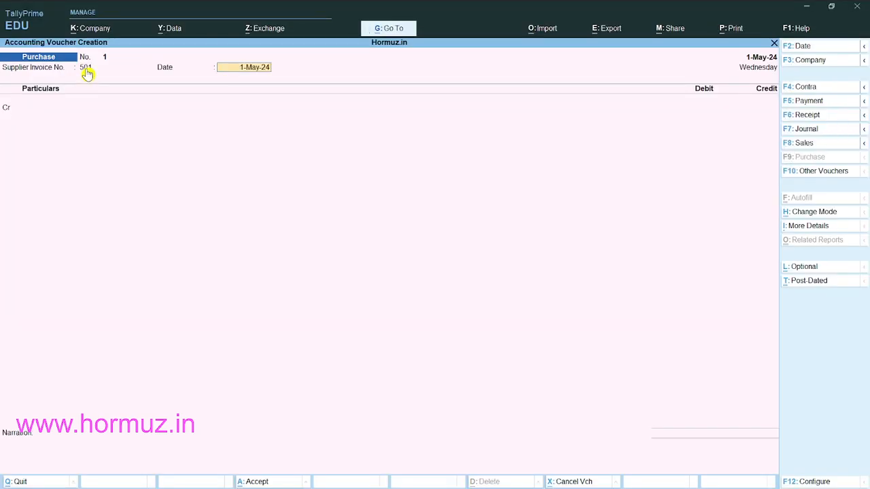
{"action": "key", "text": "Return"}
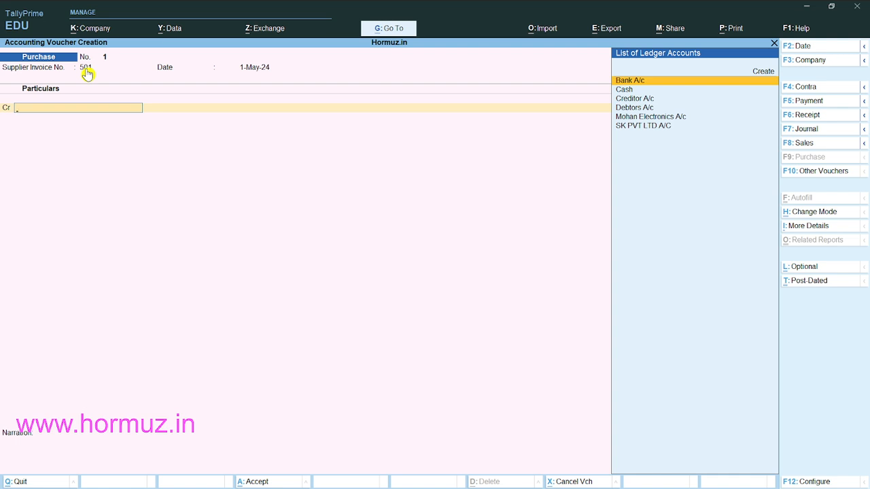
Step: Look through the ledger accounts available for the voucher's credit entry
{"action": "key", "text": "Down"}
{"action": "key", "text": "Down"}
{"action": "key", "text": "Down"}
{"action": "key", "text": "Down"}
{"action": "key", "text": "Down"}
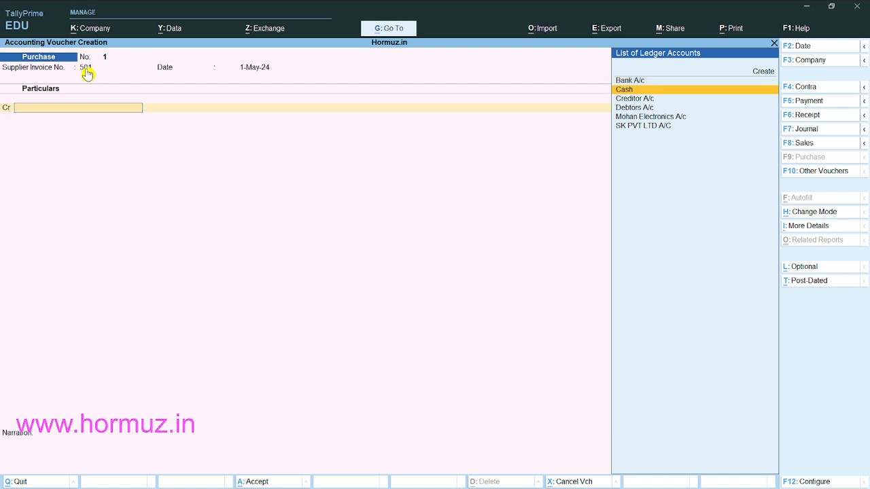
{"action": "key", "text": "Up"}
{"action": "key", "text": "Up"}
{"action": "key", "text": "Up"}
{"action": "key", "text": "Up"}
{"action": "key", "text": "Up"}
Step: Create a ledger named Sumit Electronics A/c under Sundry Creditors for the voucher's credit entry and save it
{"action": "key", "text": "Up"}
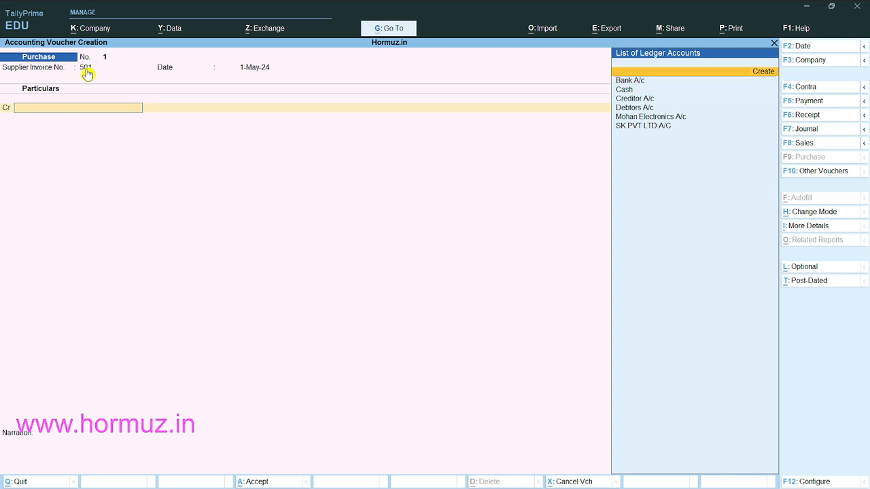
{"action": "key", "text": "Return"}
{"action": "type", "text": "Su"}
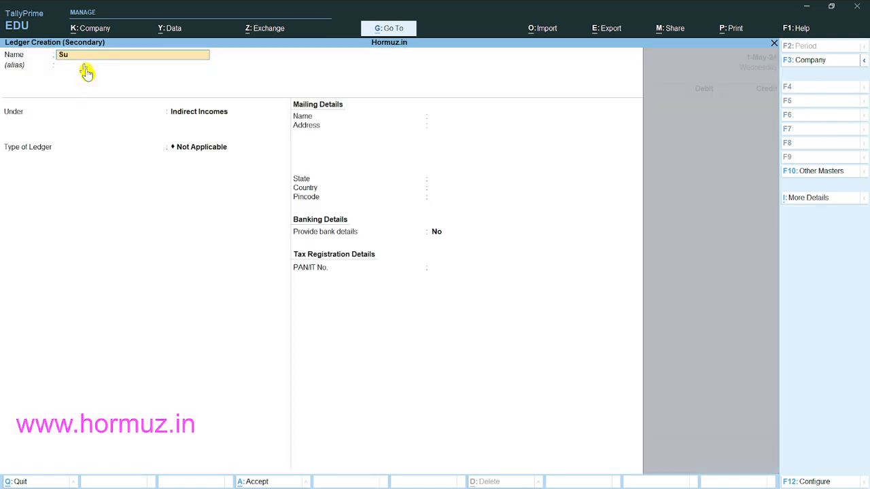
{"action": "type", "text": "mit Electronics A/c"}
{"action": "key", "text": "Return"}
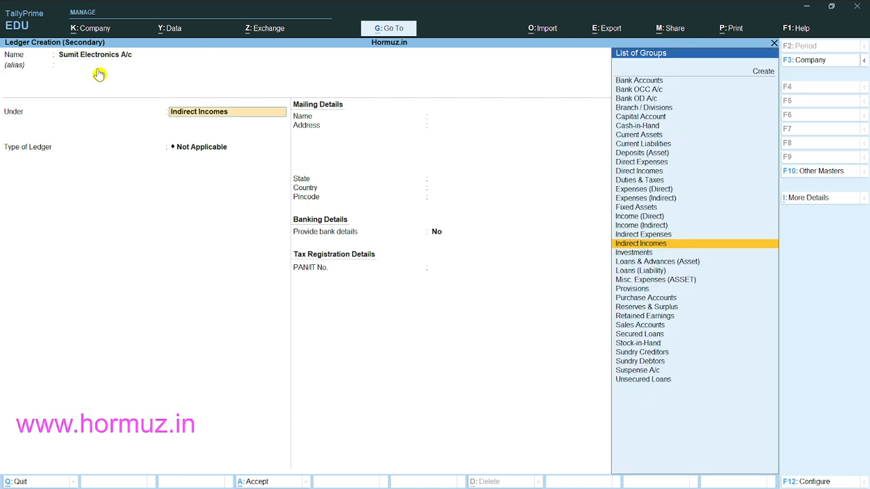
{"action": "type", "text": "S"}
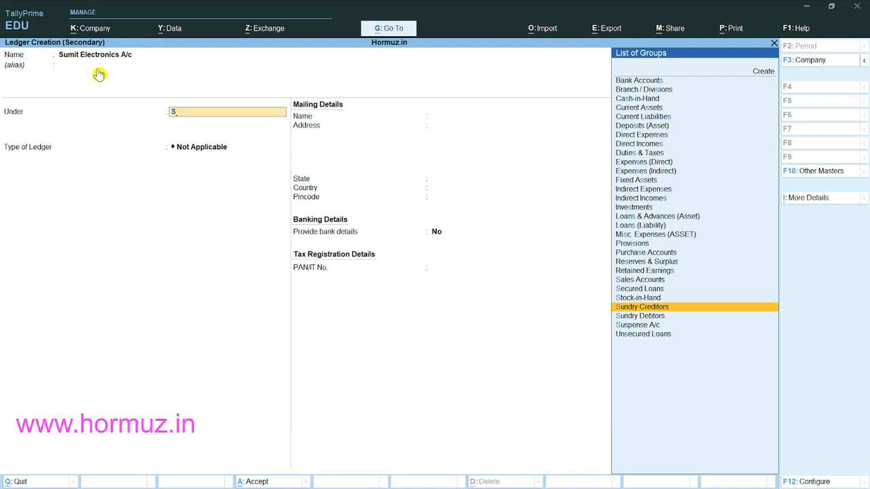
{"action": "key", "text": "Return"}
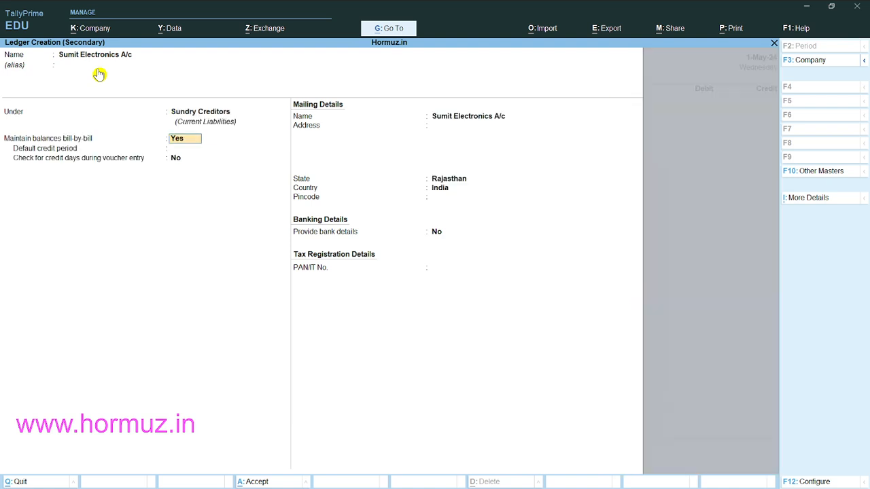
{"action": "key", "text": "ctrl+a"}
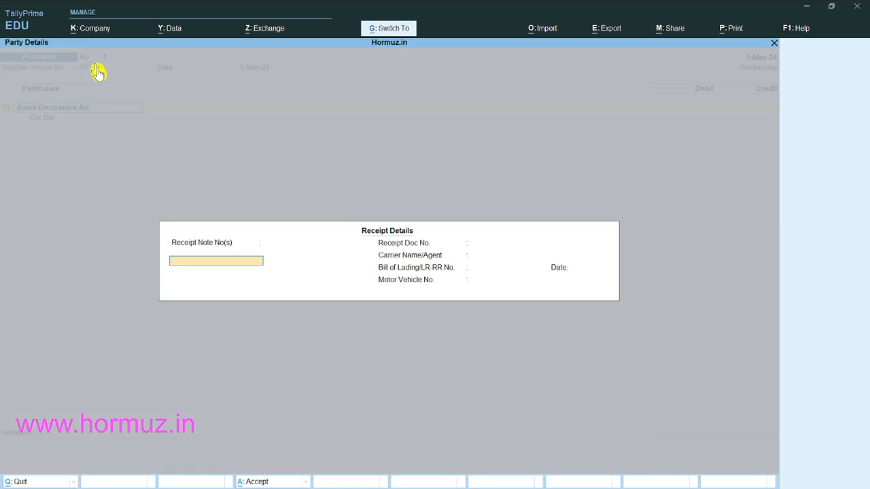
Step: Leave the receipt details blank and accept the party details for Sumit Electronics A/c with state Rajasthan and country India
{"action": "key", "text": "Return"}
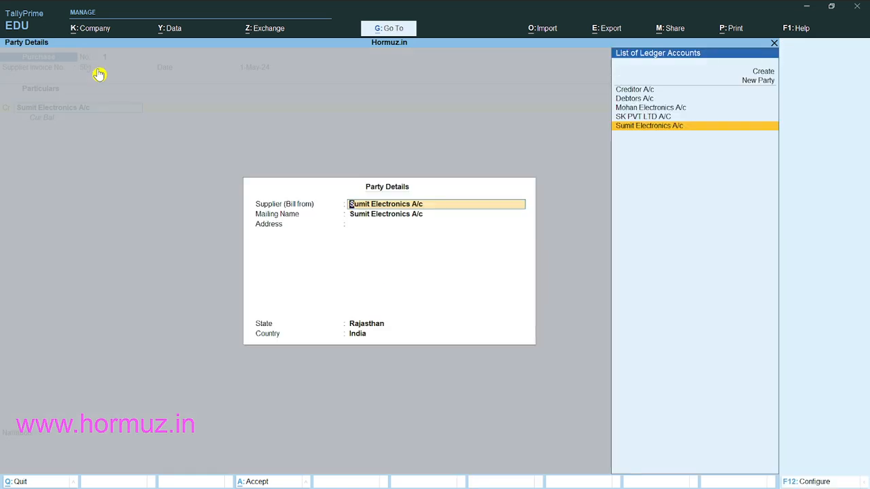
{"action": "key", "text": "Return"}
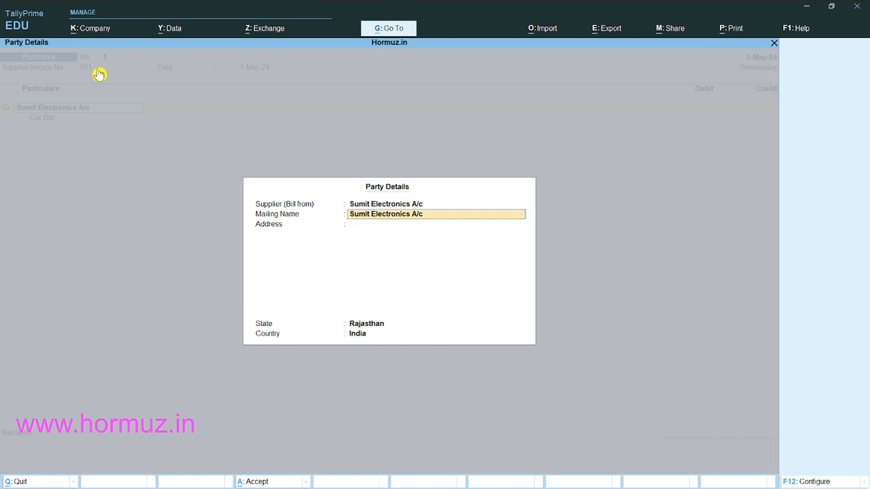
{"action": "key", "text": "Return"}
{"action": "key", "text": "Return"}
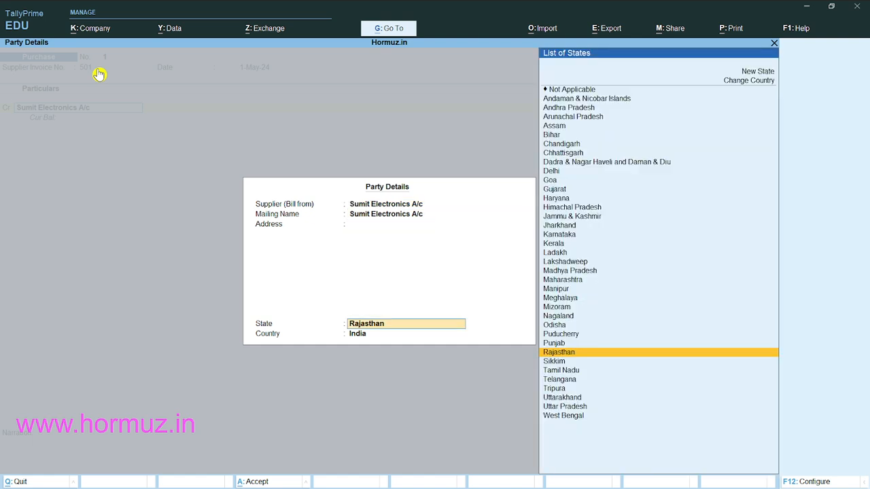
{"action": "key", "text": "Return"}
{"action": "key", "text": "Return"}
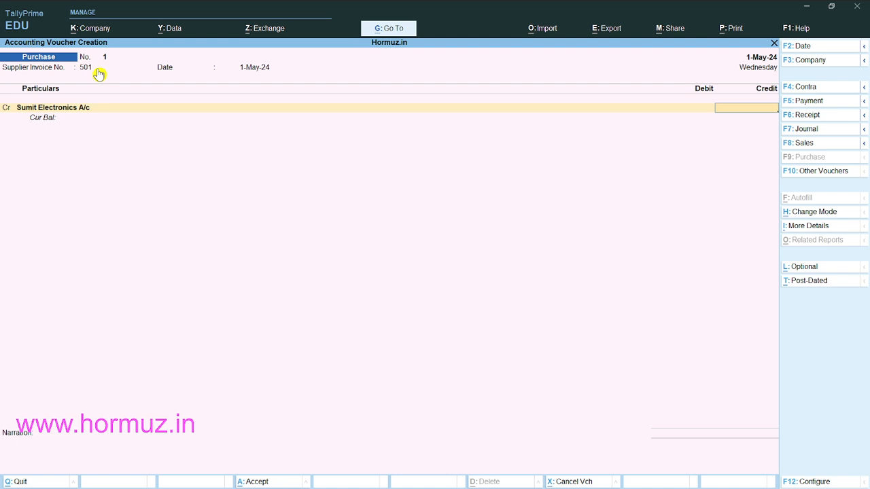
Step: Credit Sumit Electronics A/c with 25000 and allocate the full amount On Account in the bill-wise details
{"action": "type", "text": "25000"}
{"action": "key", "text": "Return"}
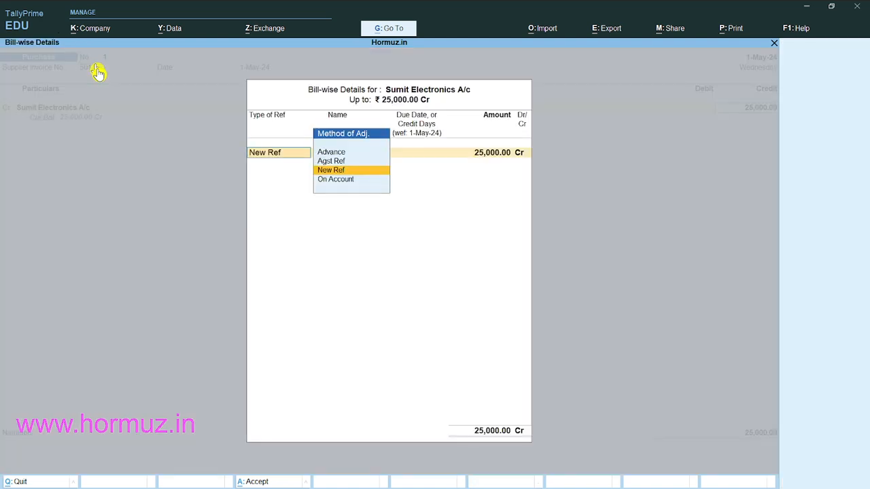
{"action": "key", "text": "Up"}
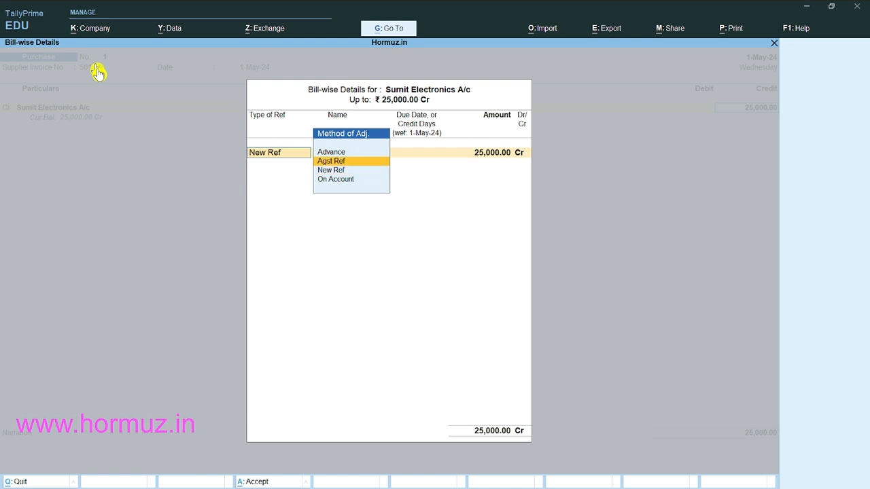
{"action": "key", "text": "Down"}
{"action": "key", "text": "Up"}
{"action": "key", "text": "Down"}
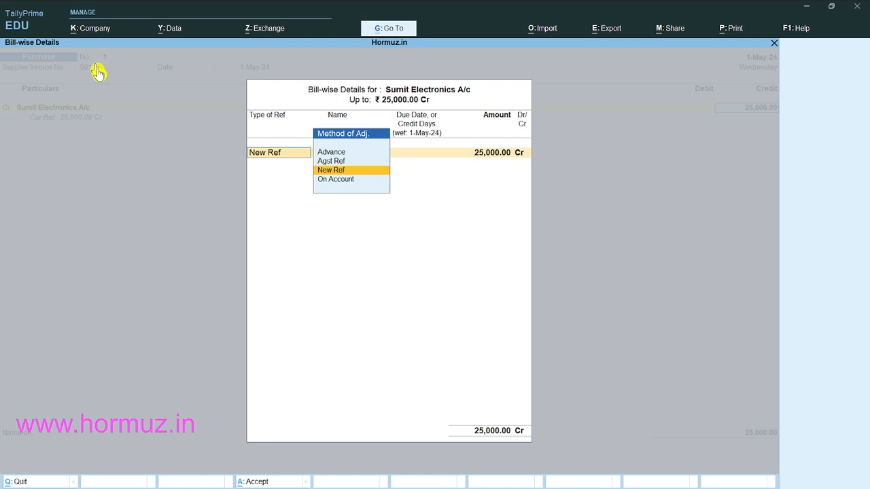
{"action": "key", "text": "Down"}
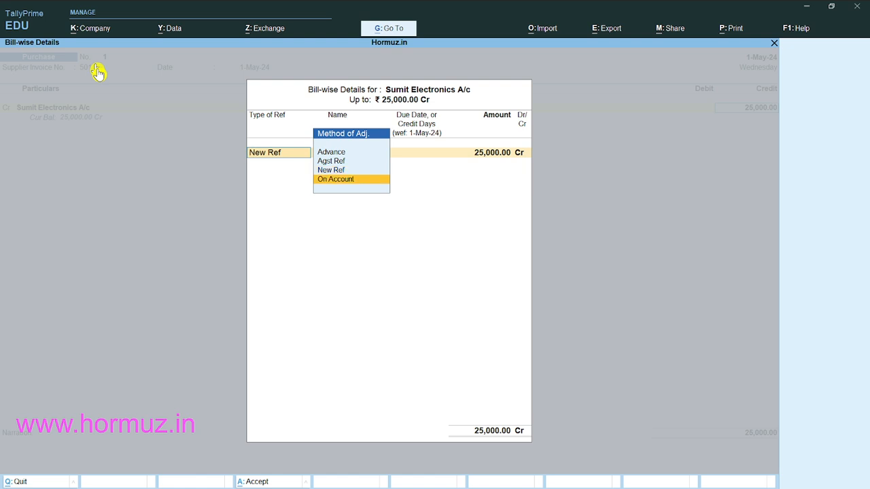
{"action": "key", "text": "Return"}
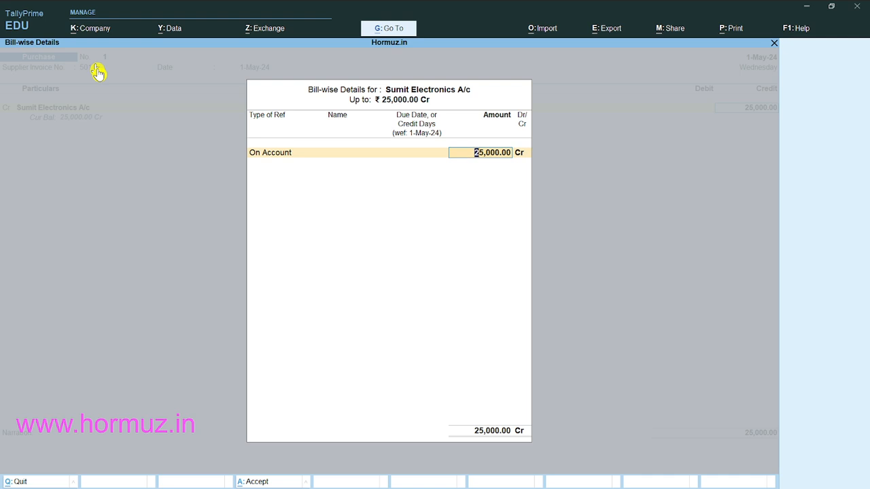
{"action": "key", "text": "Return"}
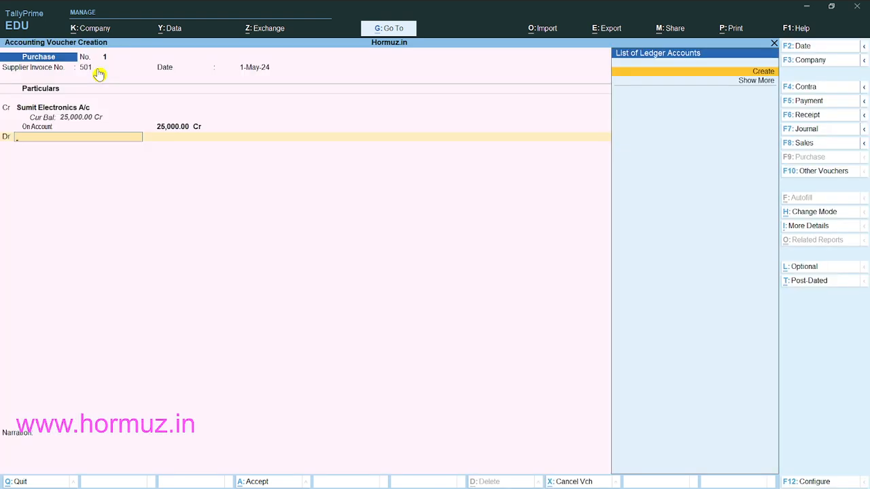
Step: Create a ledger named Purchase A/c under Purchase Accounts for the voucher's debit entry and save it
{"action": "key", "text": "Return"}
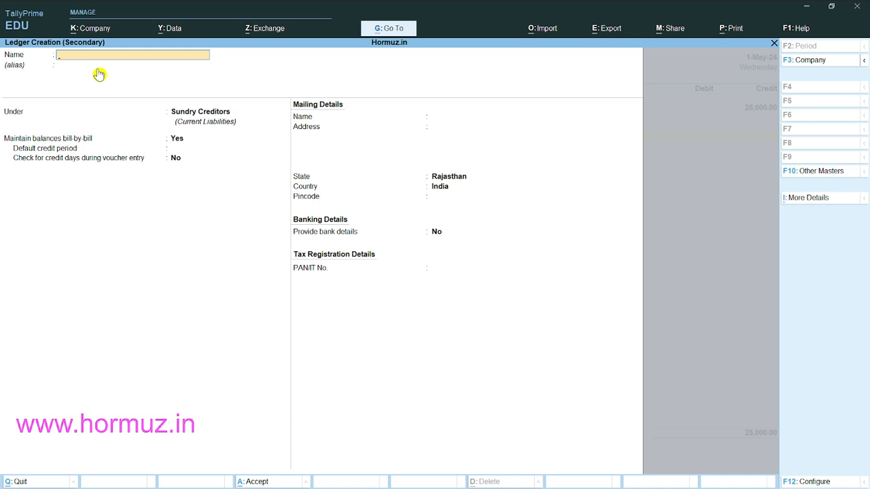
{"action": "type", "text": "Purchase A/c"}
{"action": "key", "text": "Return"}
{"action": "key", "text": "Return"}
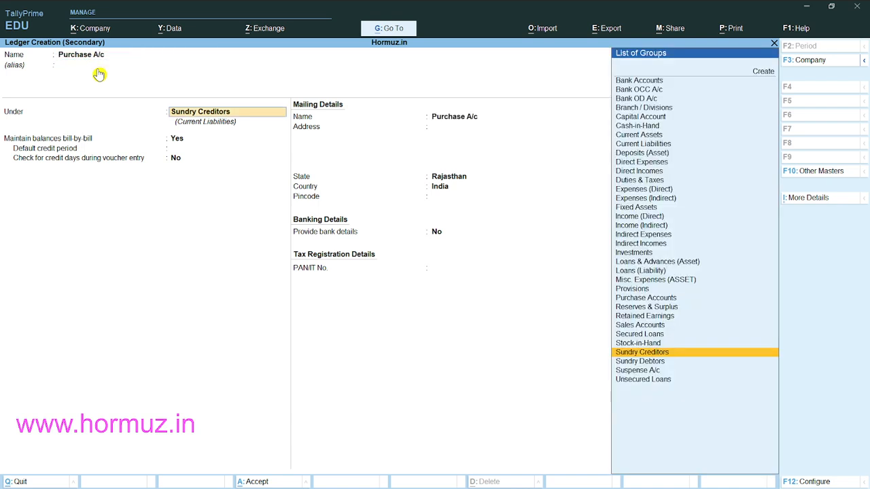
{"action": "type", "text": "pur"}
{"action": "key", "text": "Return"}
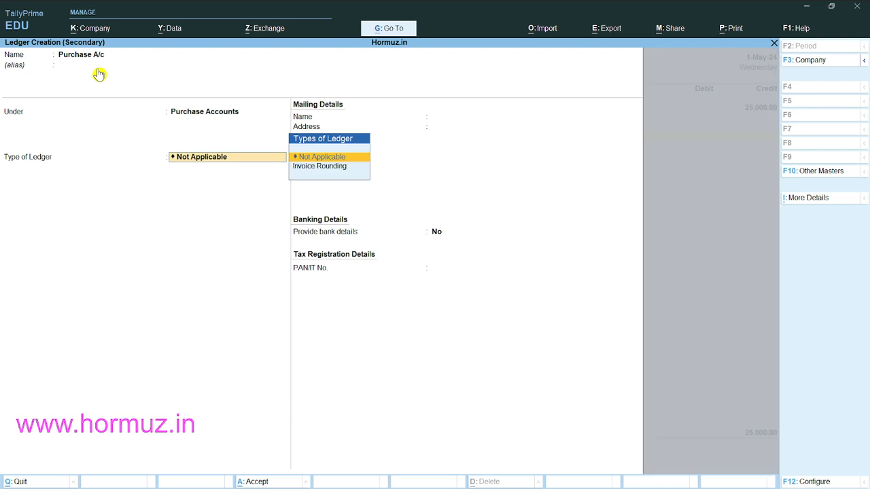
{"action": "key", "text": "BackSpace"}
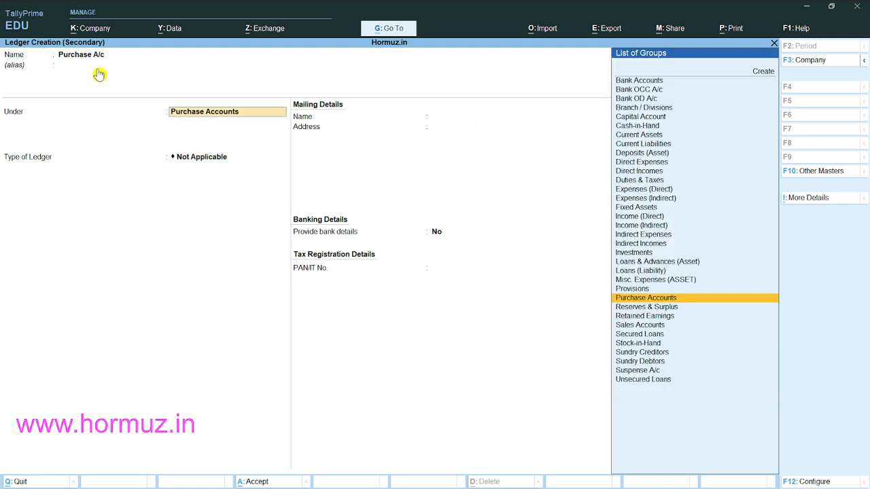
{"action": "key", "text": "Return"}
{"action": "key", "text": "ctrl+a"}
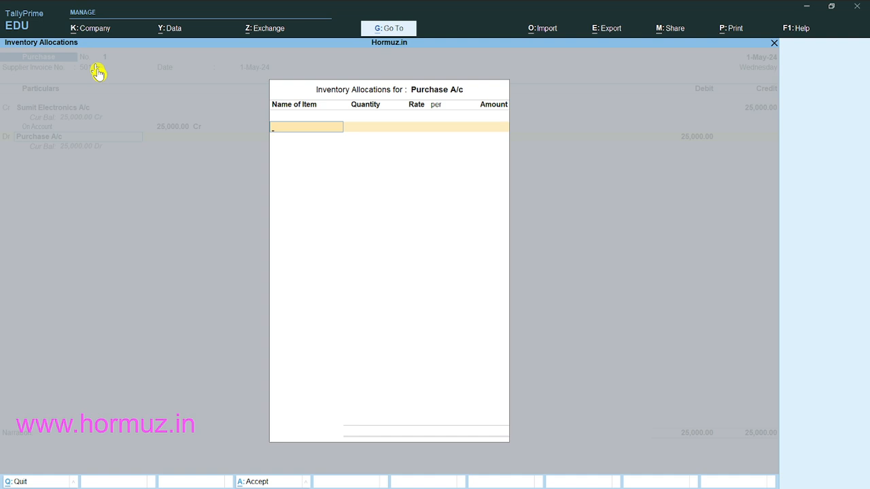
Step: Leave the inventory allocations blank, debit Purchase A/c with 25,000 and save the purchase voucher without a narration
{"action": "key", "text": "Return"}
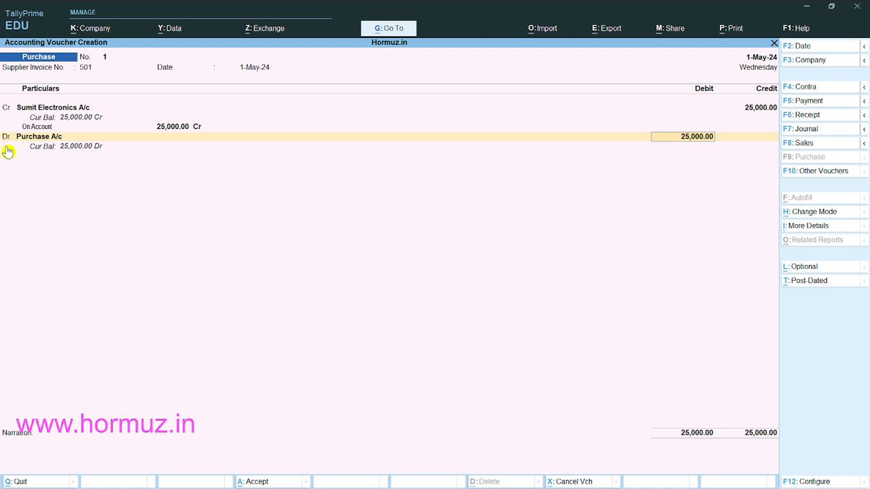
{"action": "key", "text": "Return"}
{"action": "key", "text": "Return"}
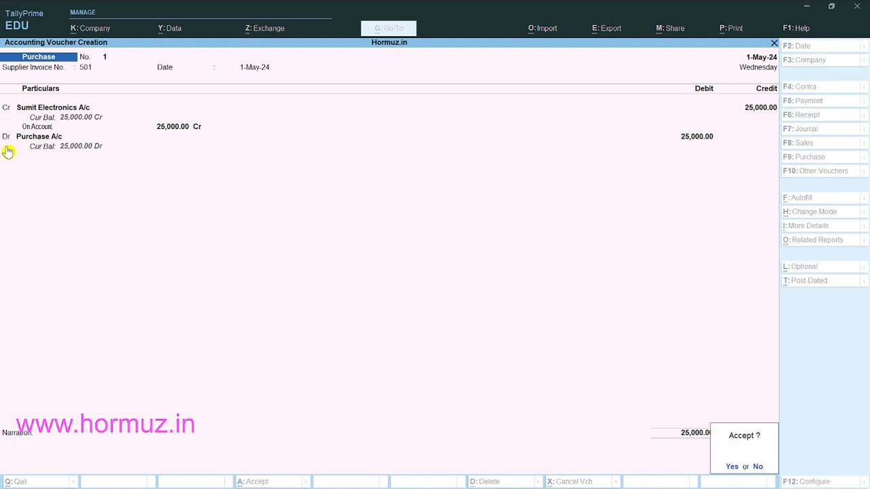
{"action": "key", "text": "Return"}
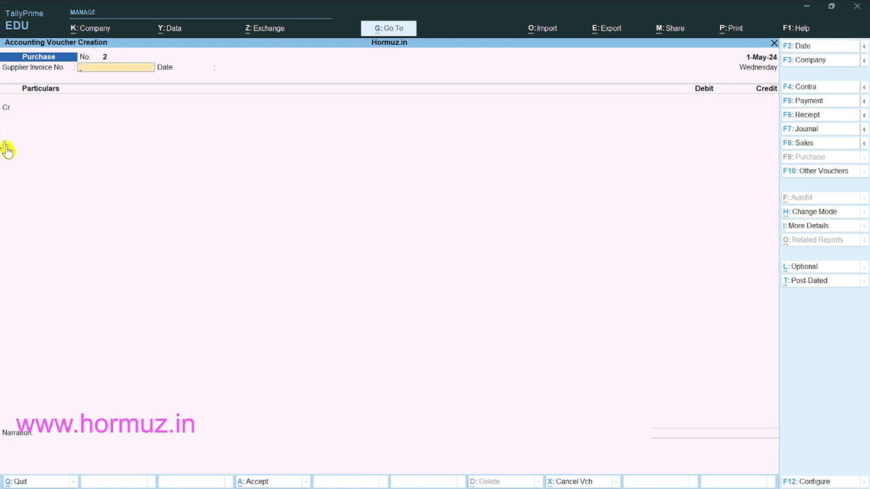
Step: Open the Profit & Loss A/c report and compare the Purchase Accounts with the Sales Accounts
{"action": "key", "text": "Escape"}
{"action": "key", "text": "Down"}
{"action": "key", "text": "Down"}
{"action": "key", "text": "Down"}
{"action": "key", "text": "Down"}
{"action": "key", "text": "Down"}
{"action": "key", "text": "Down"}
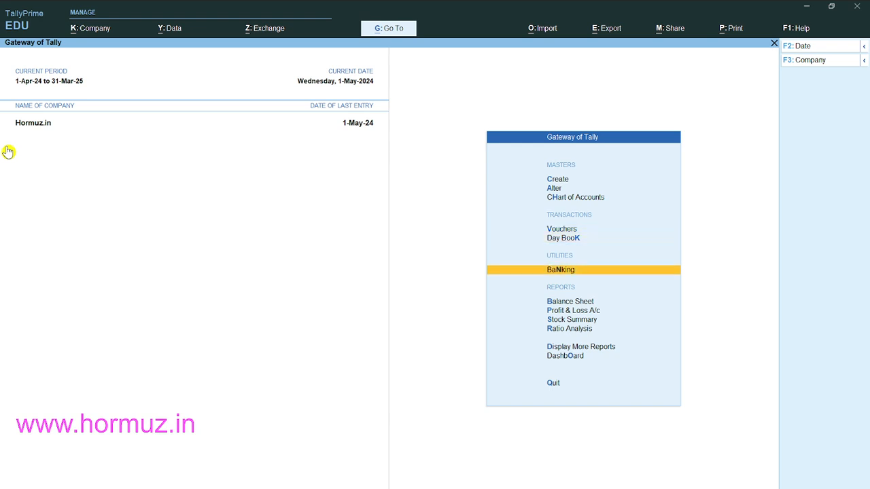
{"action": "key", "text": "Up"}
{"action": "key", "text": "Up"}
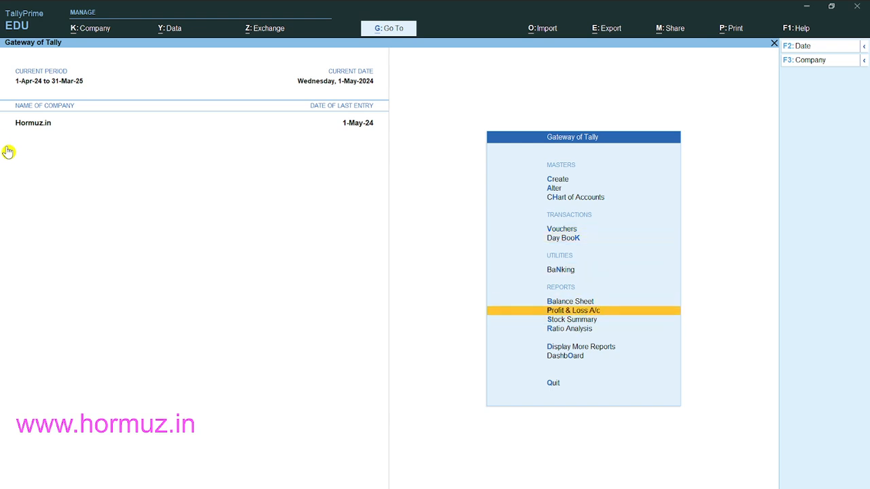
{"action": "key", "text": "Return"}
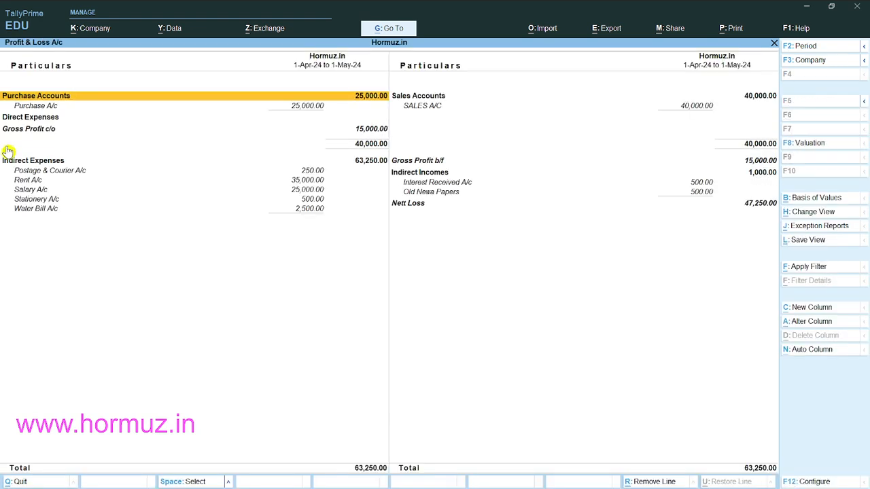
{"action": "key", "text": "Right"}
{"action": "key", "text": "Left"}
{"action": "key", "text": "Right"}
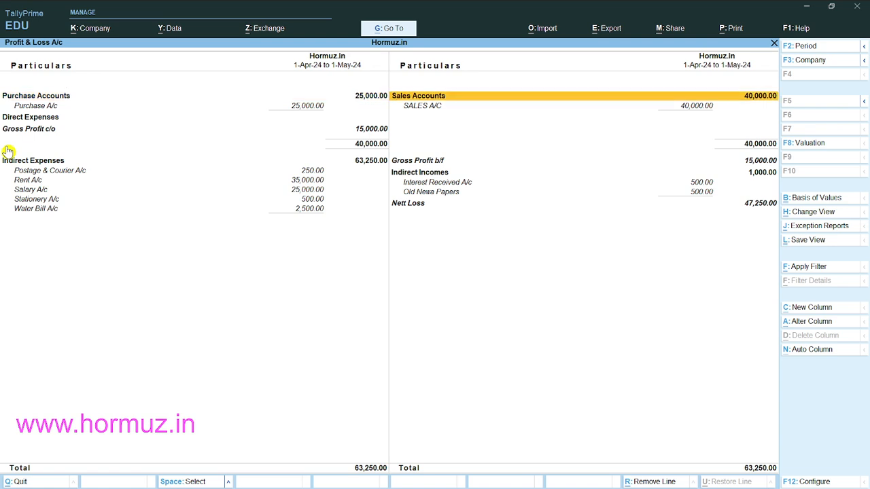
{"action": "key", "text": "Left"}
{"action": "key", "text": "Down"}
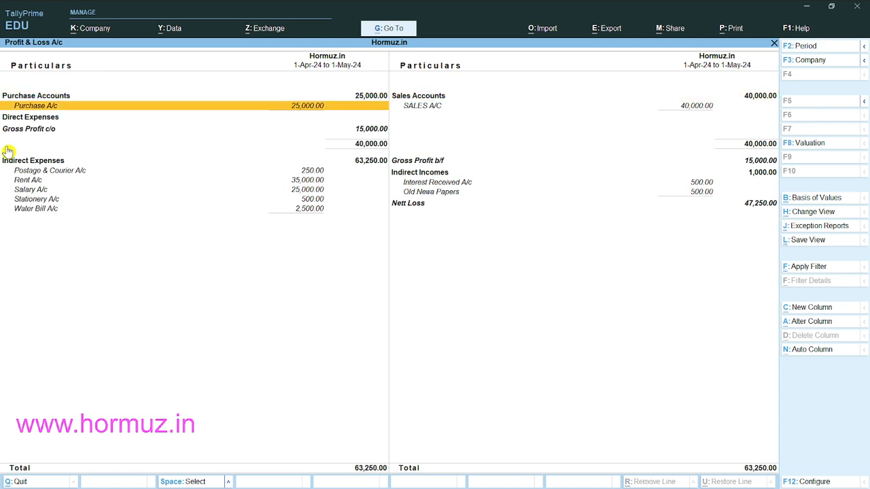
Step: Reopen the Profit & Loss A/c in detailed view and examine the purchase, sales and indirect expense entries
{"action": "key", "text": "Escape"}
{"action": "key", "text": "Return"}
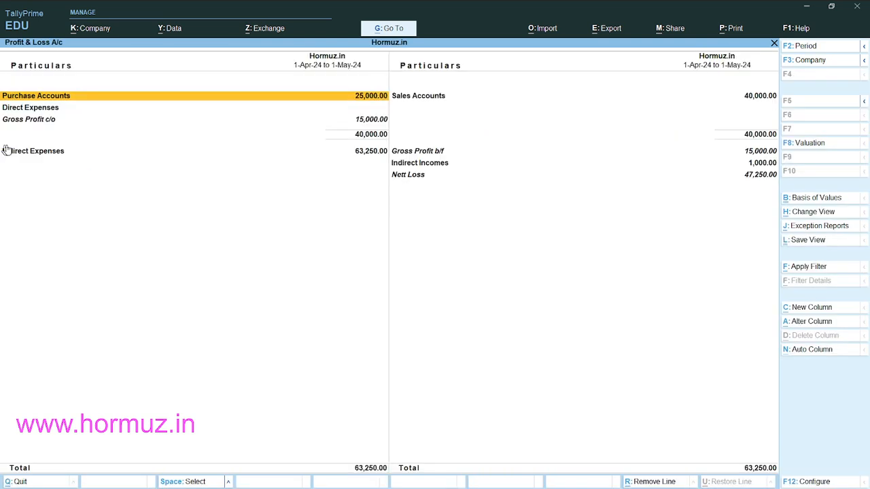
{"action": "key", "text": "alt+F5"}
{"action": "key", "text": "Right"}
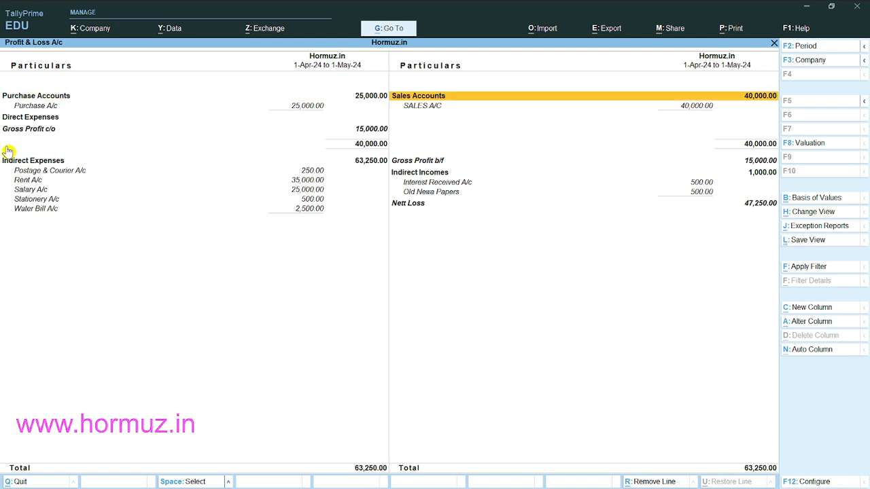
{"action": "key", "text": "Left"}
{"action": "key", "text": "Down"}
{"action": "key", "text": "Right"}
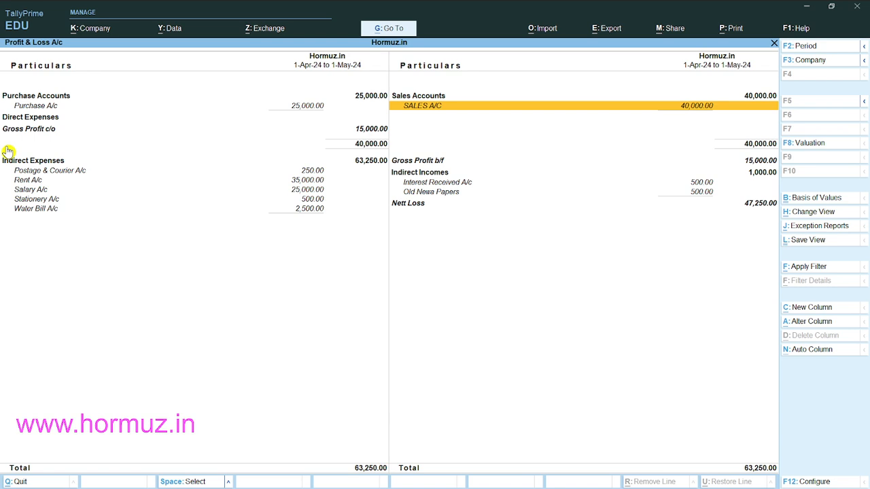
{"action": "key", "text": "Left"}
{"action": "key", "text": "Down"}
{"action": "key", "text": "Down"}
{"action": "key", "text": "Down"}
{"action": "key", "text": "Down"}
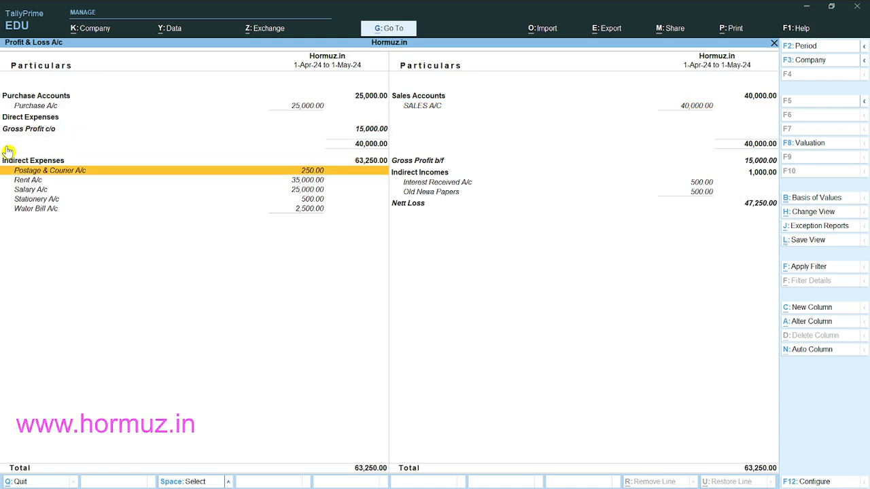
{"action": "key", "text": "Up"}
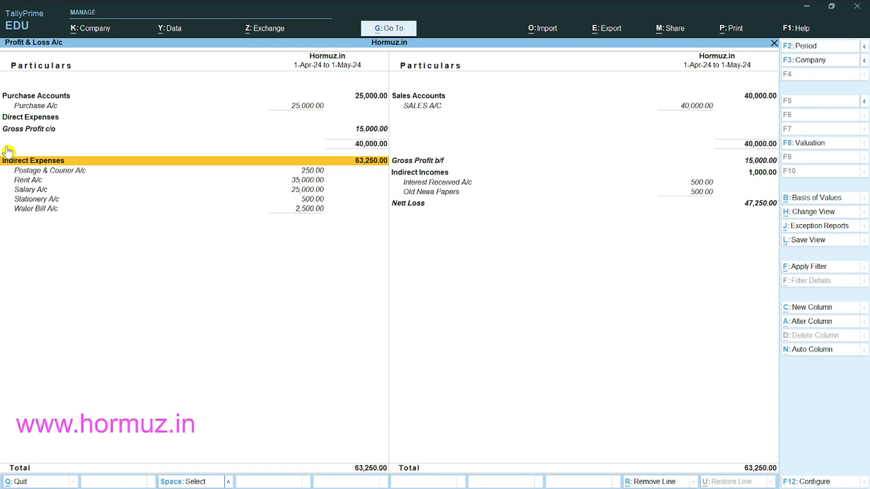
Step: Start another Purchase voucher, leave the supplier invoice number blank and choose Cash as the credit ledger
{"action": "key", "text": "Escape"}
{"action": "key", "text": "Up"}
{"action": "key", "text": "Up"}
{"action": "key", "text": "Up"}
{"action": "key", "text": "Up"}
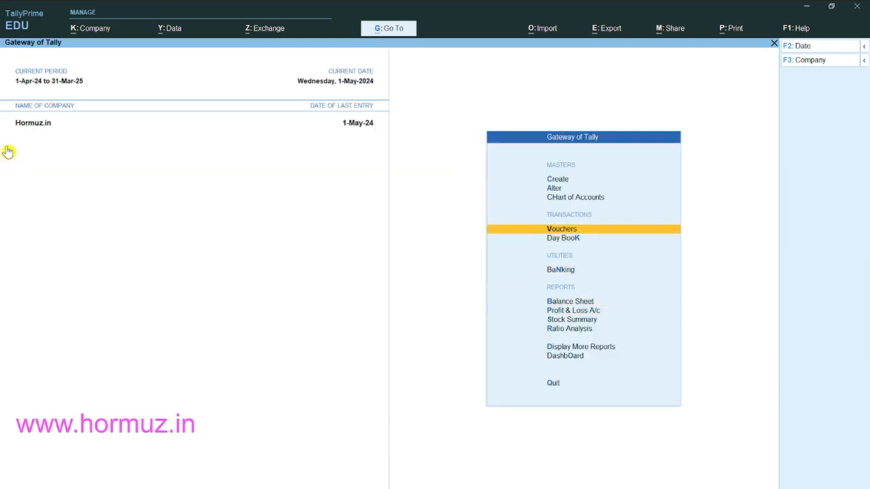
{"action": "key", "text": "Return"}
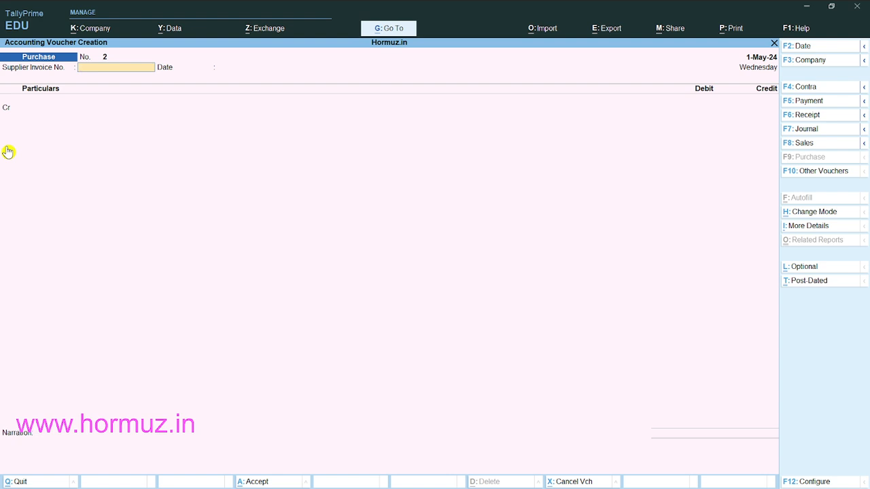
{"action": "key", "text": "Return"}
{"action": "key", "text": "Return"}
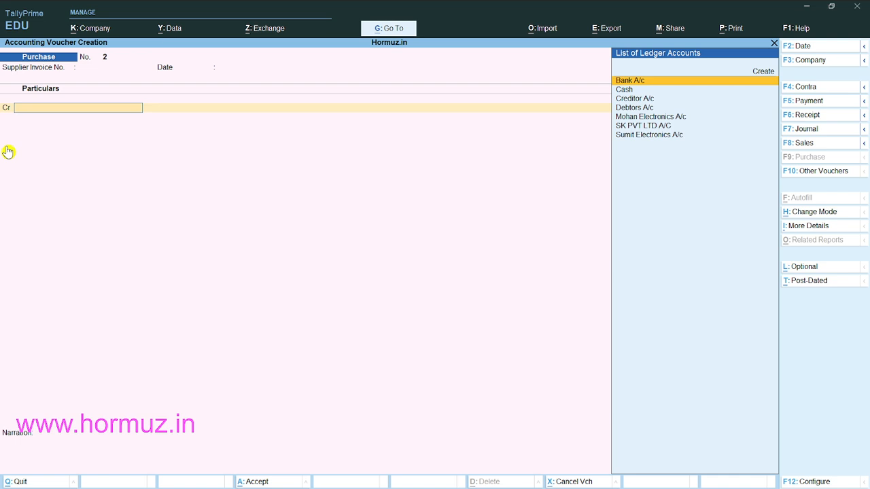
{"action": "key", "text": "Down"}
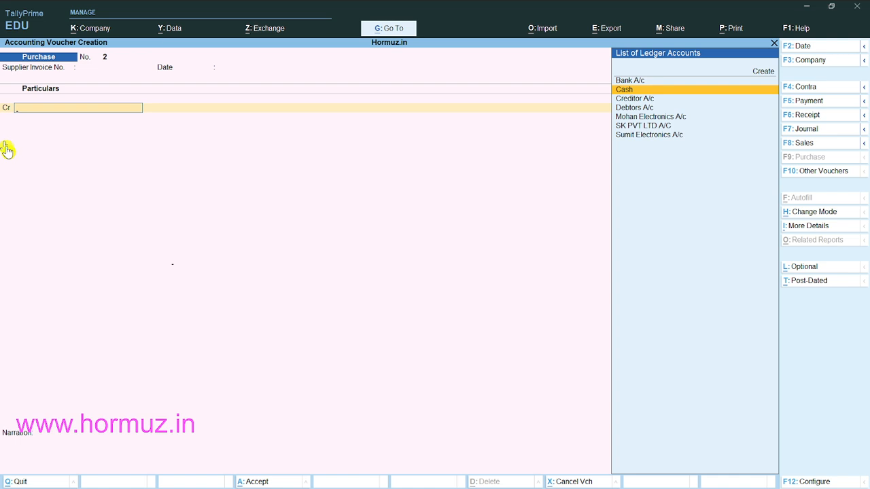
{"action": "key", "text": "Return"}
{"action": "key", "text": "Escape"}
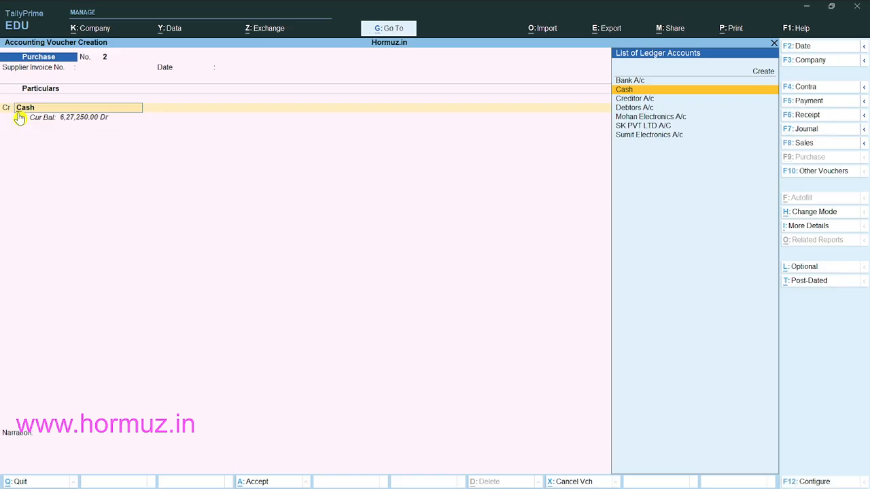
Step: Leave the receipt details blank and accept Cash as the supplier with state Rajasthan and country India
{"action": "key", "text": "Return"}
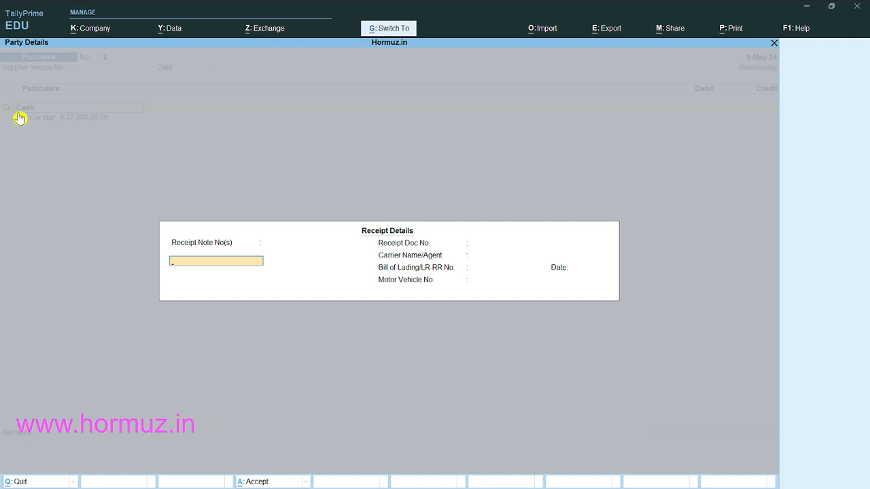
{"action": "key", "text": "ctrl+a"}
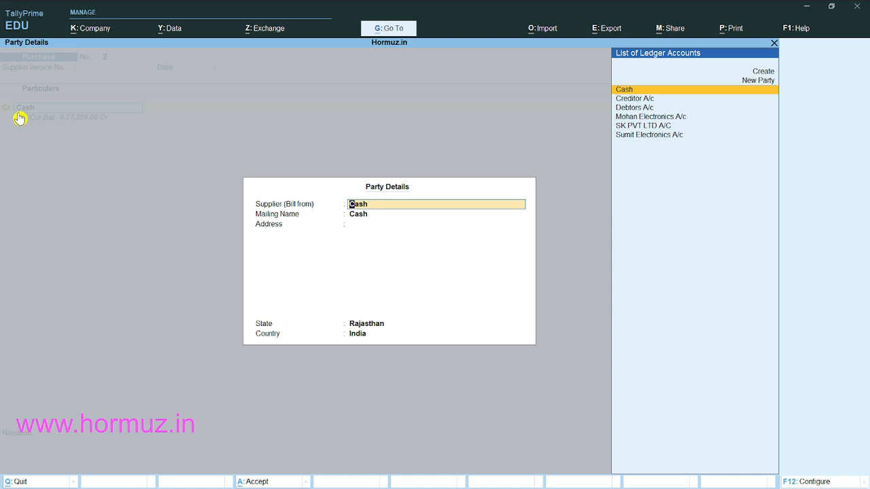
{"action": "key", "text": "Return"}
{"action": "key", "text": "Return"}
{"action": "key", "text": "Return"}
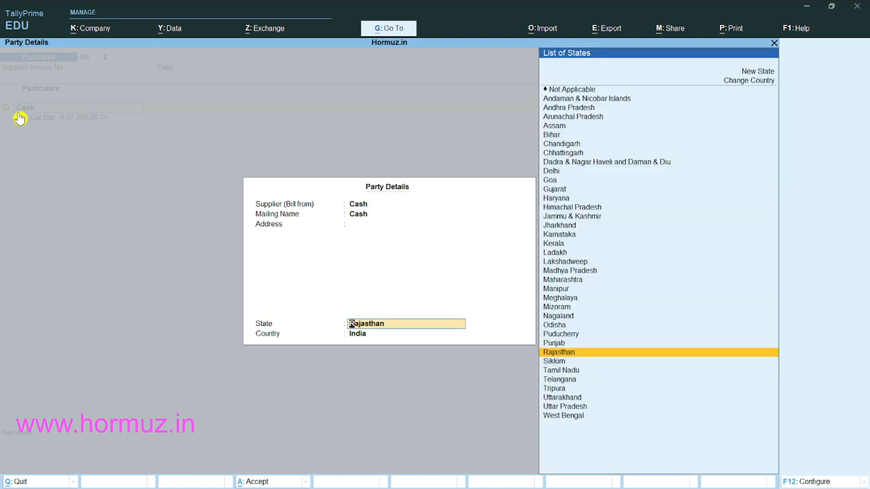
{"action": "key", "text": "Return"}
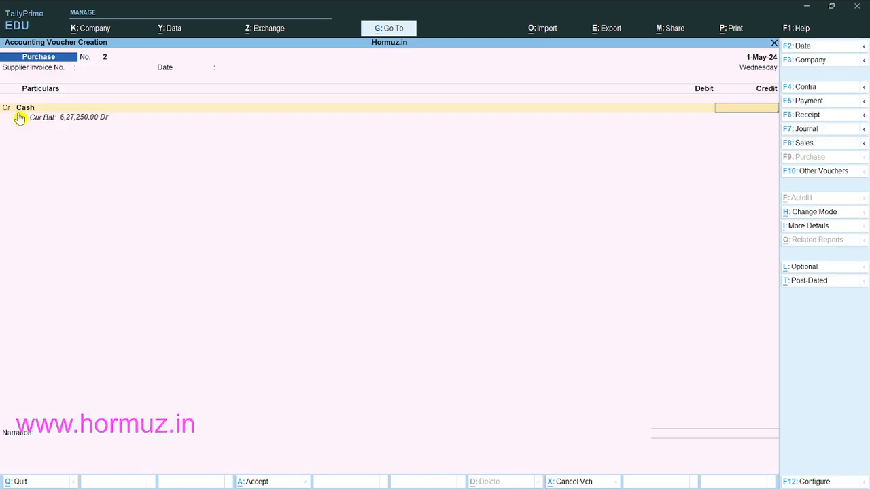
Step: Credit Cash with 10000 and debit Purchase A/c with the same amount, leaving the inventory allocations blank
{"action": "type", "text": "10000"}
{"action": "key", "text": "Return"}
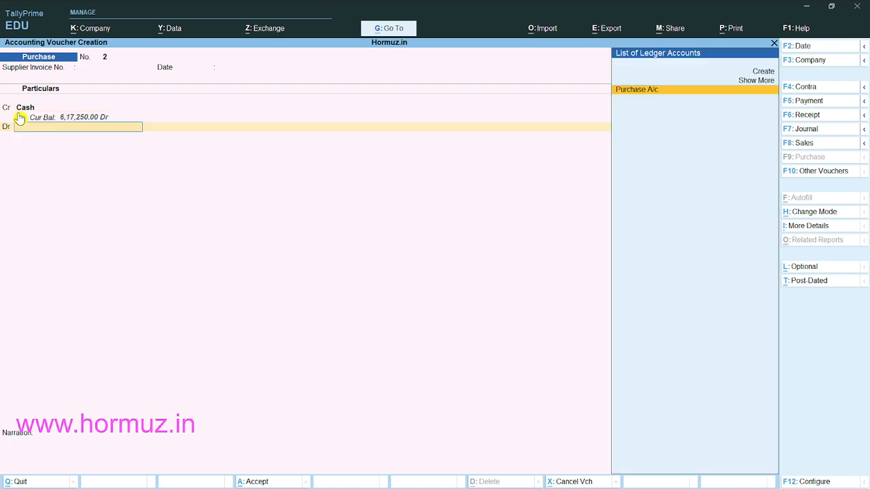
{"action": "key", "text": "Return"}
{"action": "key", "text": "Escape"}
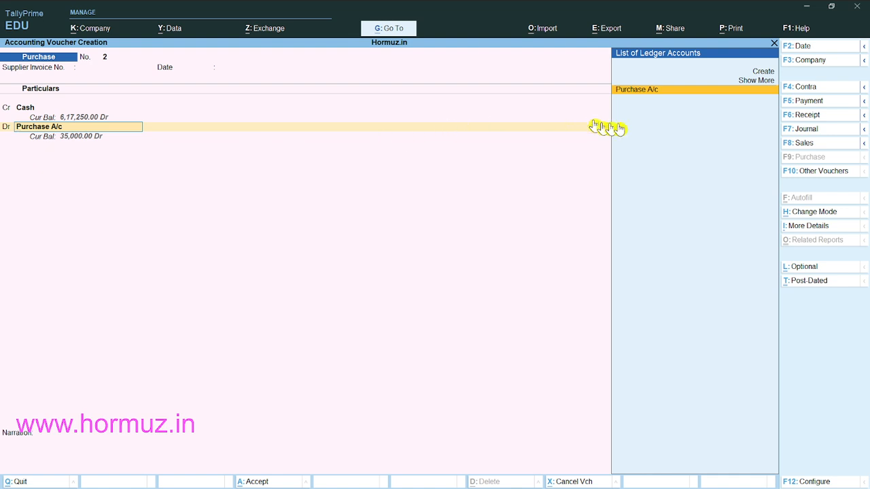
{"action": "key", "text": "Return"}
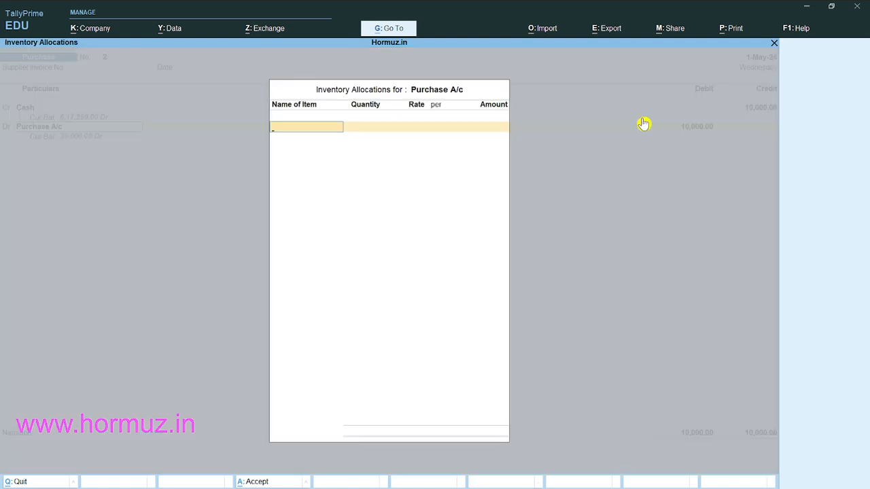
{"action": "key", "text": "Return"}
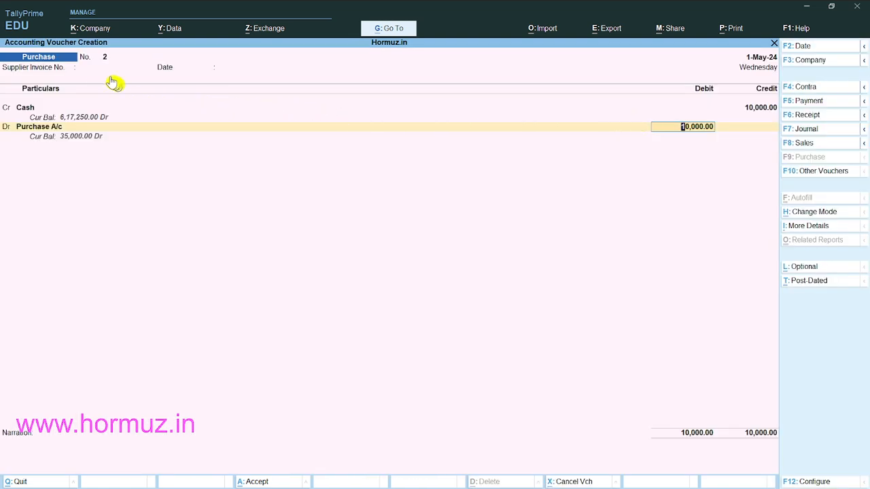
Step: Set the voucher's supplier invoice number to 502 and accept 1-May-24 as the invoice date
{"action": "left_click", "coordinate": [88, 71]}
{"action": "type", "text": "50"}
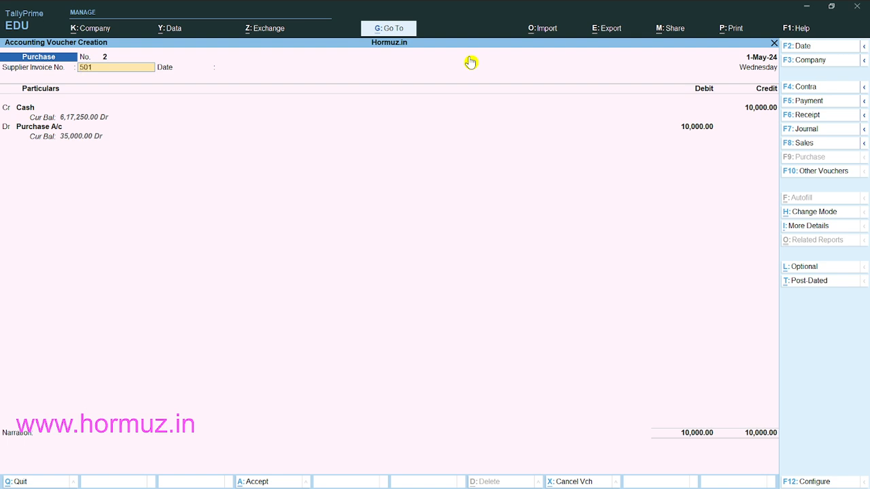
{"action": "type", "text": "2"}
{"action": "key", "text": "Return"}
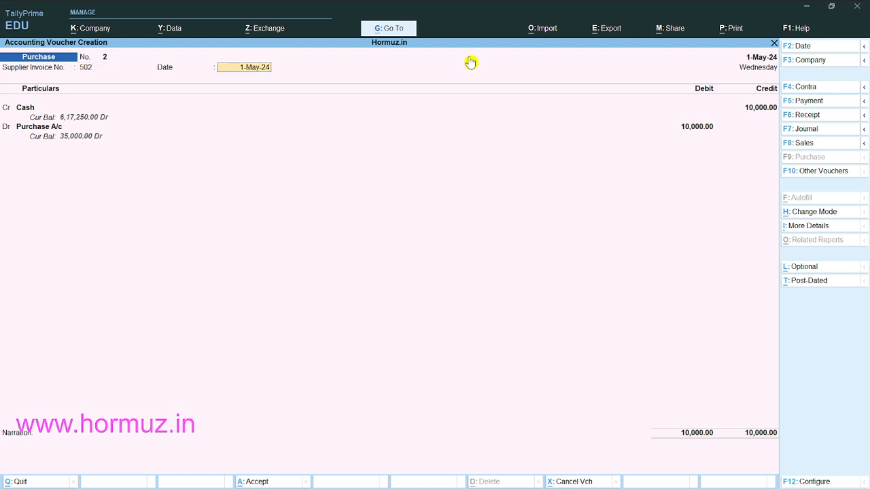
{"action": "key", "text": "Return"}
Step: Leave the receipt details blank, accept Cash as the supplier and keep the 10,000 credit to Cash
{"action": "key", "text": "Return"}
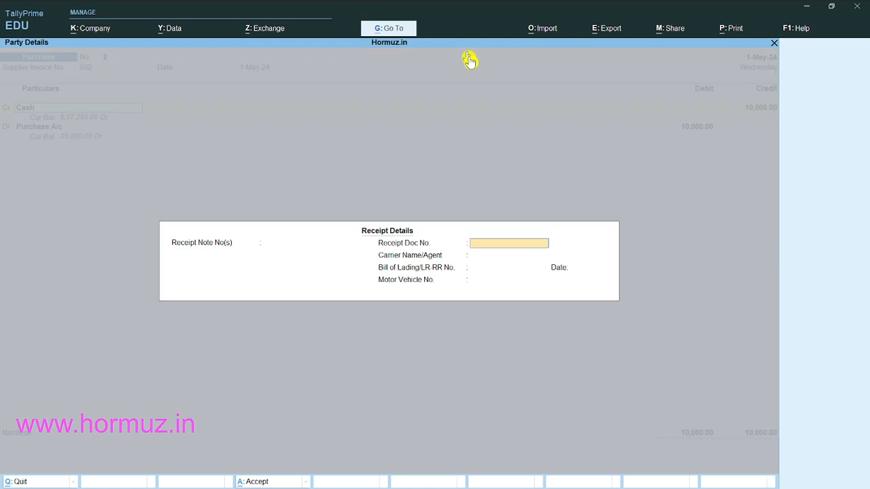
{"action": "key", "text": "Return"}
{"action": "key", "text": "ctrl+a"}
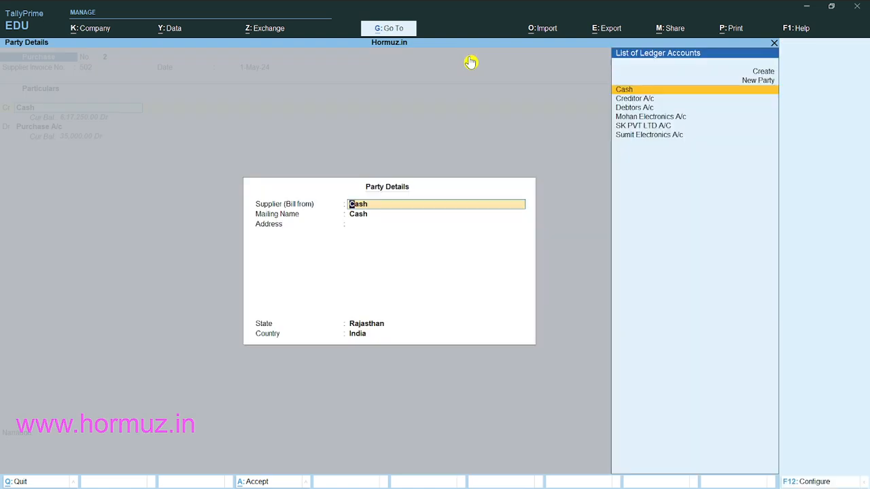
{"action": "key", "text": "ctrl+a"}
{"action": "key", "text": "Return"}
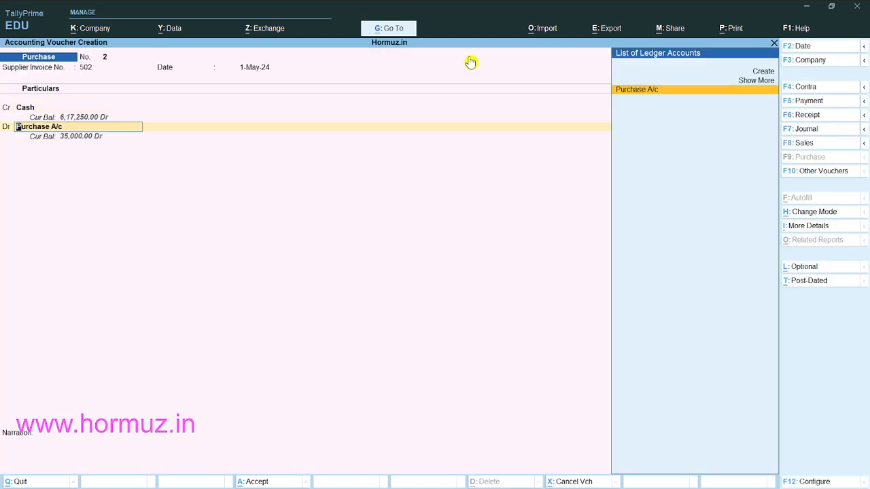
Step: Keep the 10,000 debit to Purchase A/c with blank inventory allocations and save the cash purchase voucher
{"action": "key", "text": "Return"}
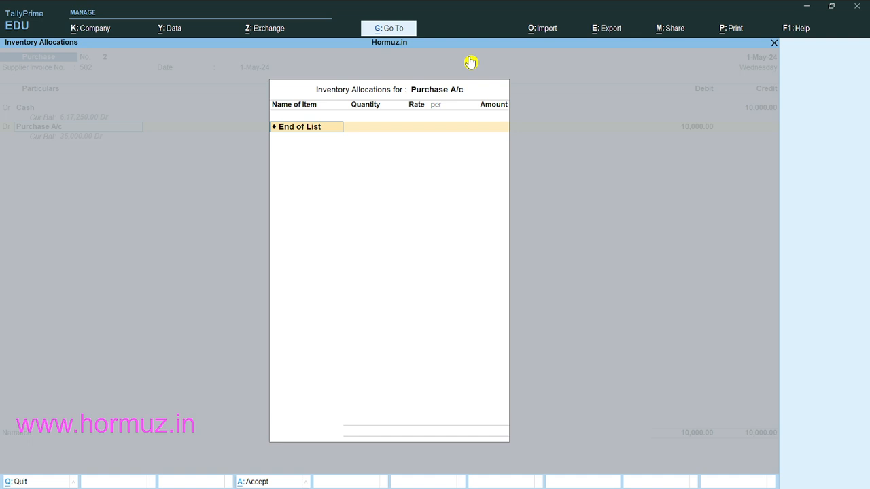
{"action": "key", "text": "Return"}
{"action": "key", "text": "Return"}
{"action": "key", "text": "Return"}
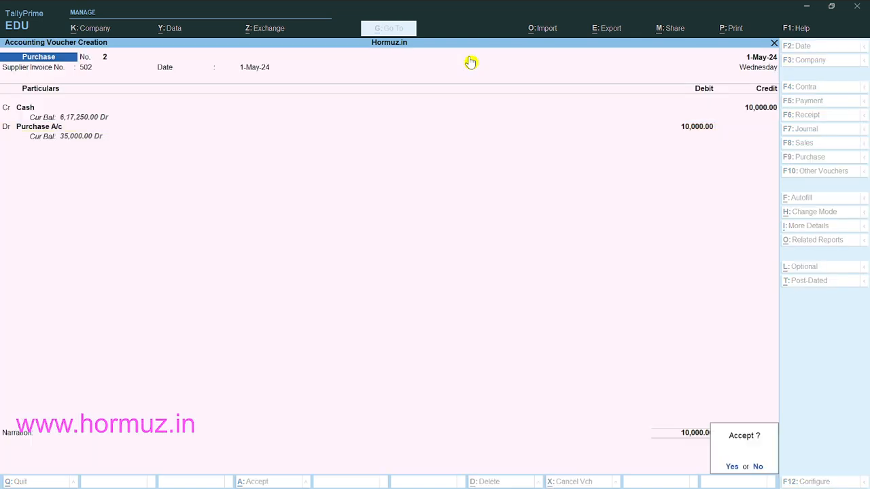
{"action": "key", "text": "Return"}
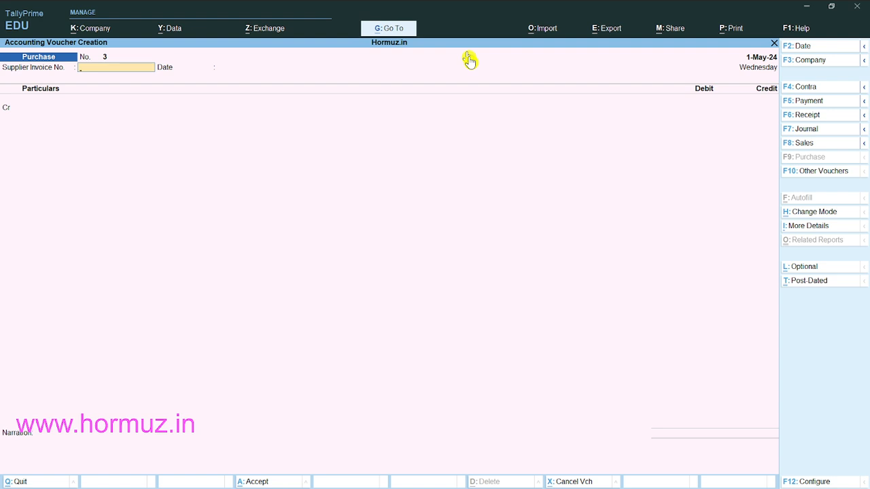
Step: Set the new Purchase voucher's supplier invoice number to 524 and accept 1-May-24 as the invoice date
{"action": "key", "text": "Return"}
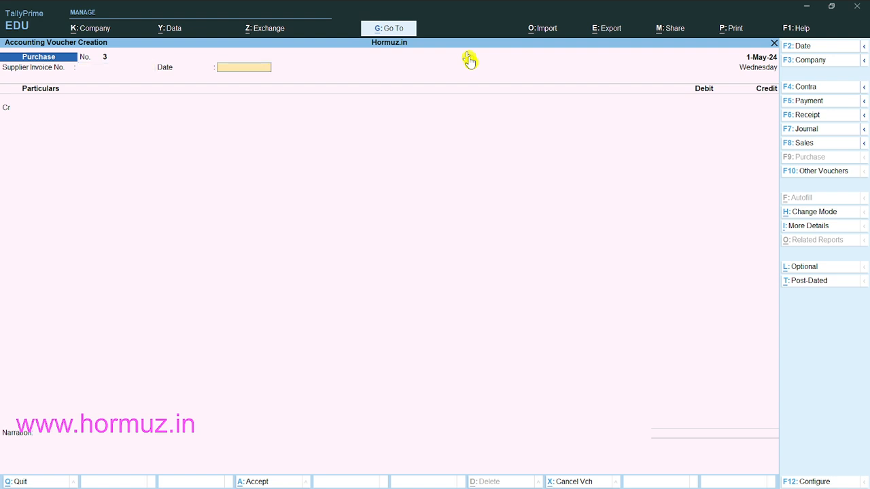
{"action": "key", "text": "BackSpace"}
{"action": "type", "text": "524"}
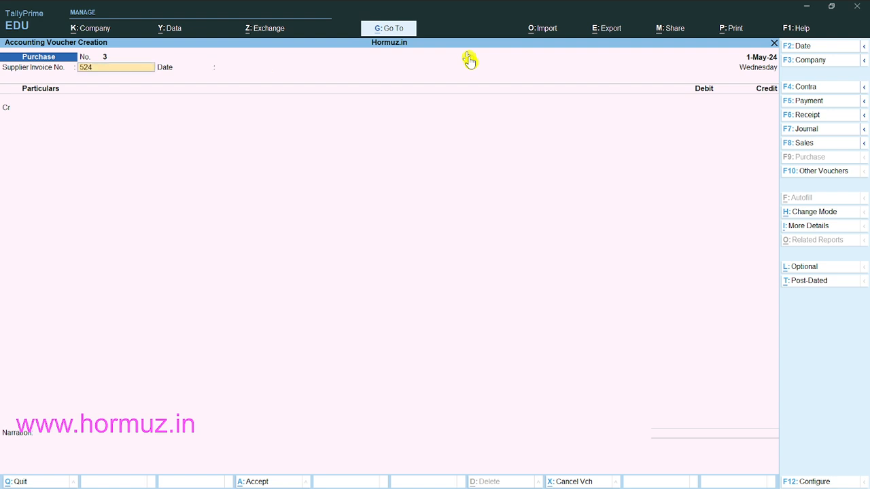
{"action": "key", "text": "Return"}
{"action": "key", "text": "Return"}
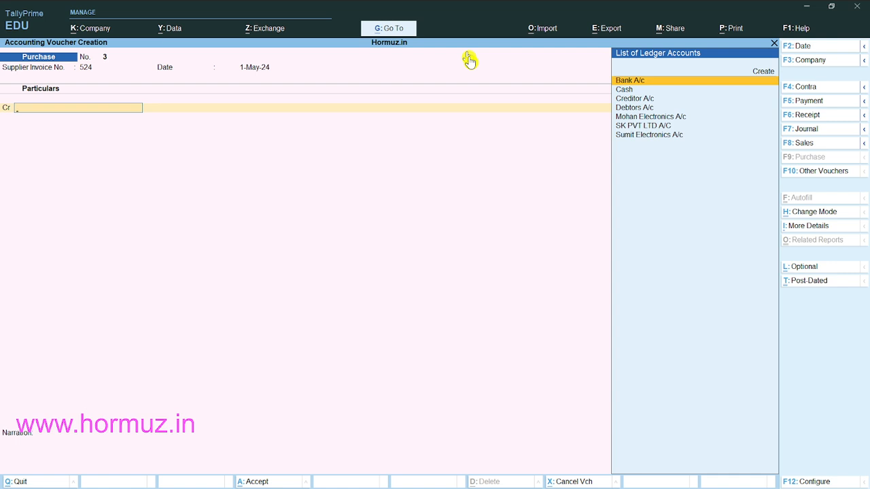
Step: Credit Bank A/c with 5000, leaving the receipt details blank and accepting Bank A/c as the supplier
{"action": "key", "text": "Return"}
{"action": "key", "text": "ctrl+a"}
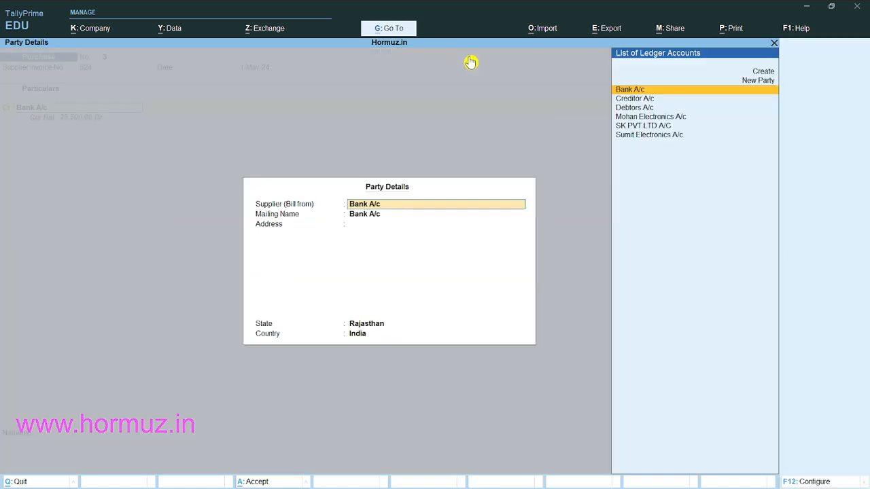
{"action": "key", "text": "ctrl+a"}
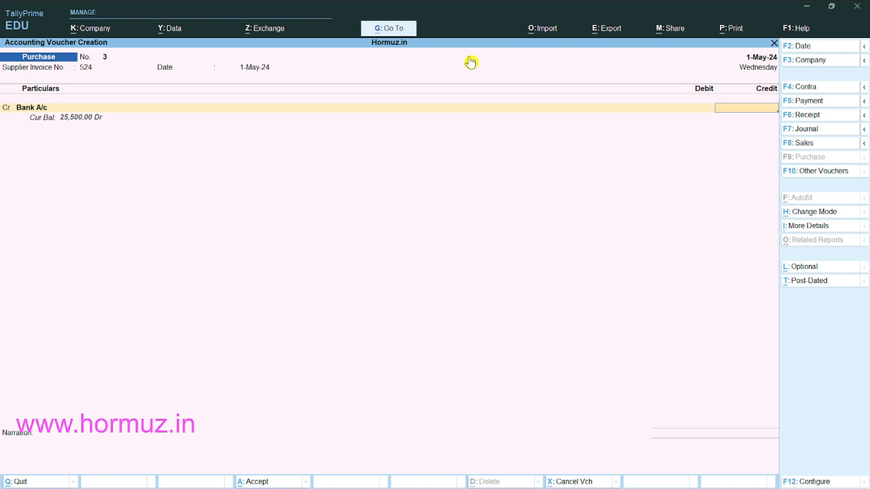
{"action": "type", "text": "2500"}
{"action": "key", "text": "BackSpace"}
{"action": "key", "text": "BackSpace"}
{"action": "key", "text": "BackSpace"}
{"action": "type", "text": "5000"}
{"action": "key", "text": "Return"}
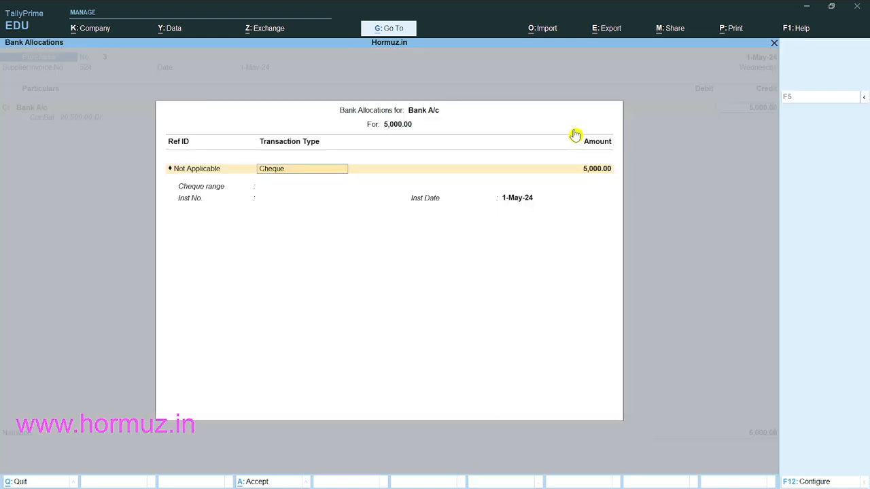
Step: Allocate the bank amount as a Cheque with cheque range Not Applicable, no instrument number and instrument date 1-May-24
{"action": "key", "text": "Return"}
{"action": "key", "text": "Return"}
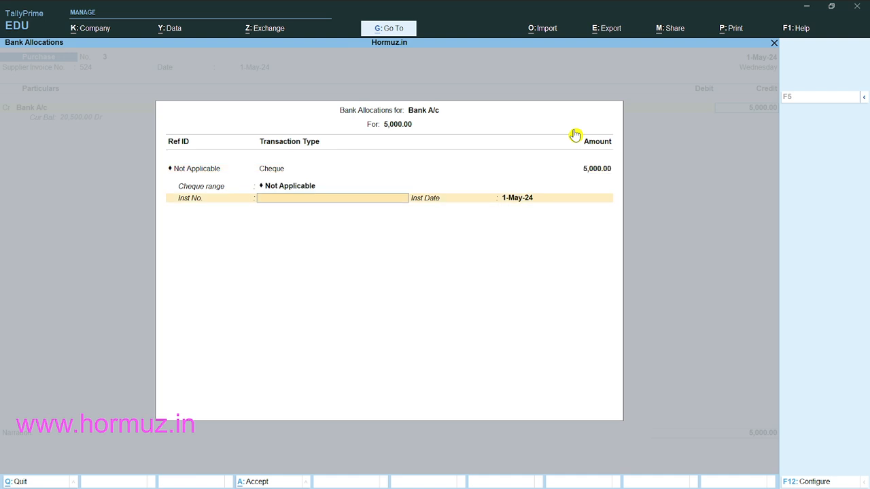
{"action": "key", "text": "Return"}
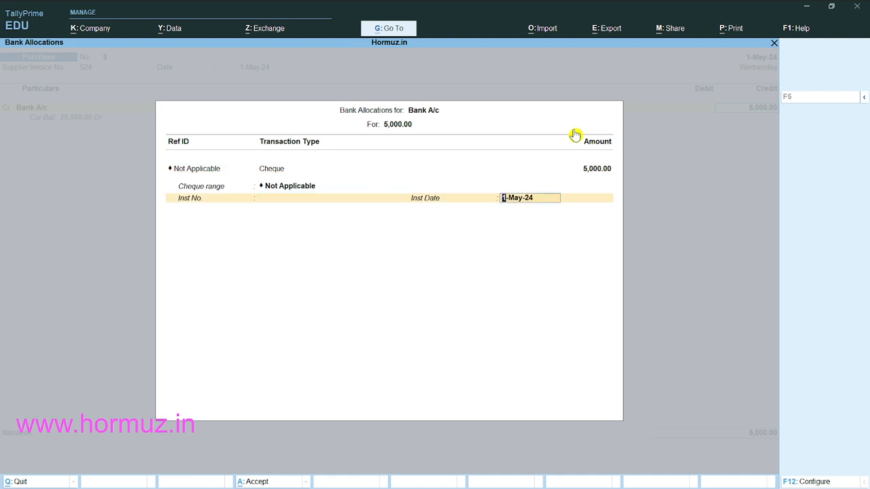
{"action": "key", "text": "Return"}
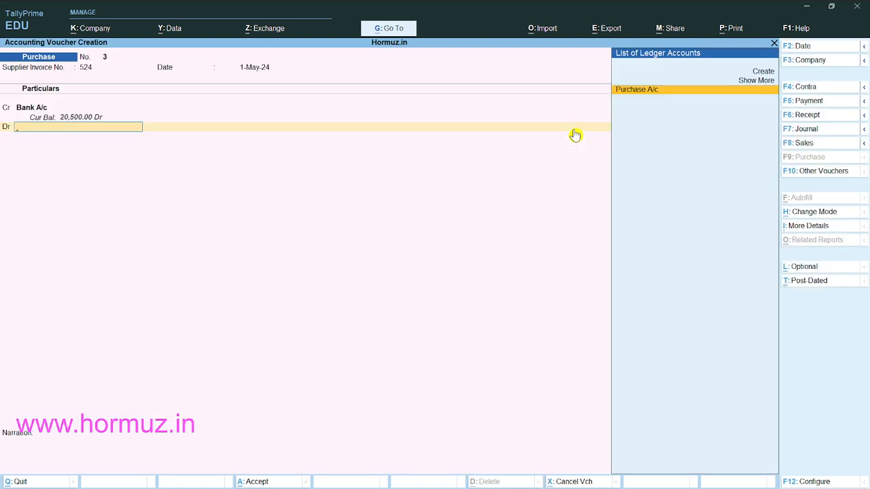
Step: Debit Purchase A/c with 5,000, leave the narration blank and save the bank purchase voucher
{"action": "key", "text": "Return"}
{"action": "key", "text": "Return"}
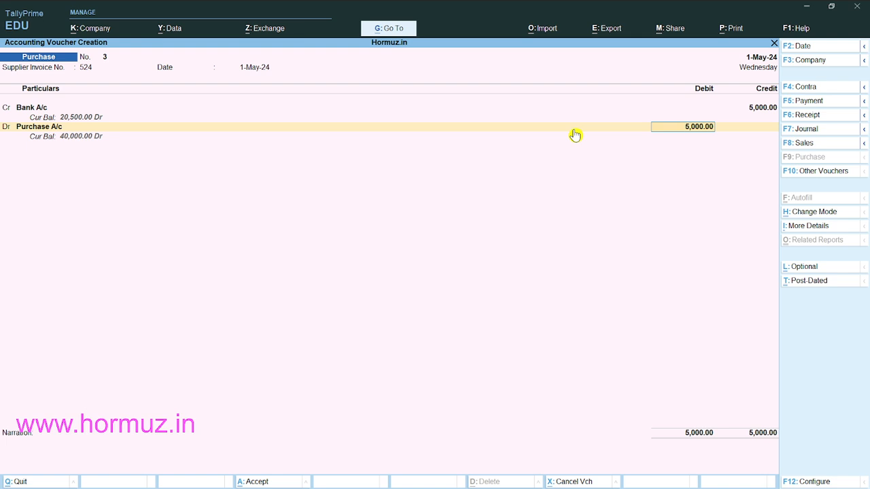
{"action": "key", "text": "Return"}
{"action": "key", "text": "Return"}
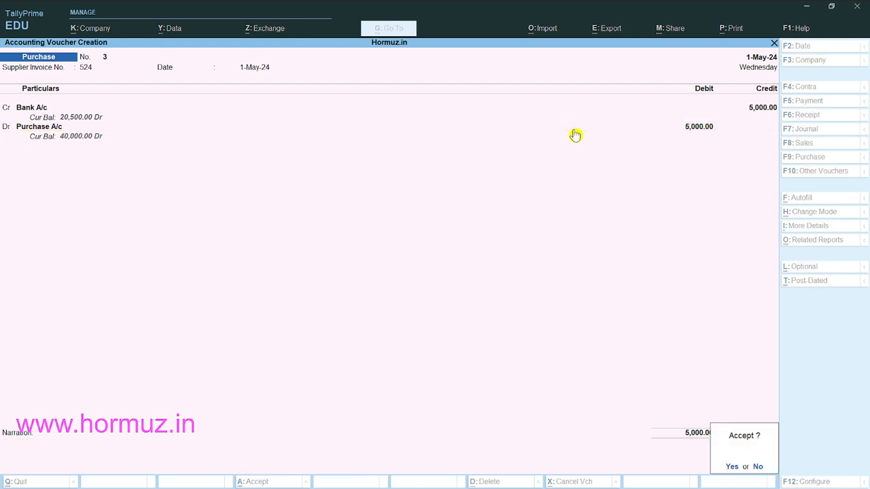
{"action": "key", "text": "Return"}
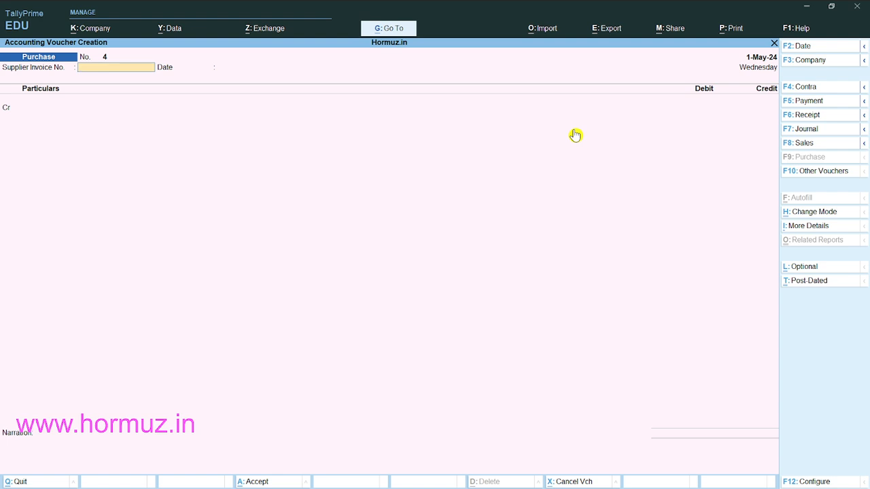
{"action": "key", "text": "Return"}
{"action": "key", "text": "Return"}
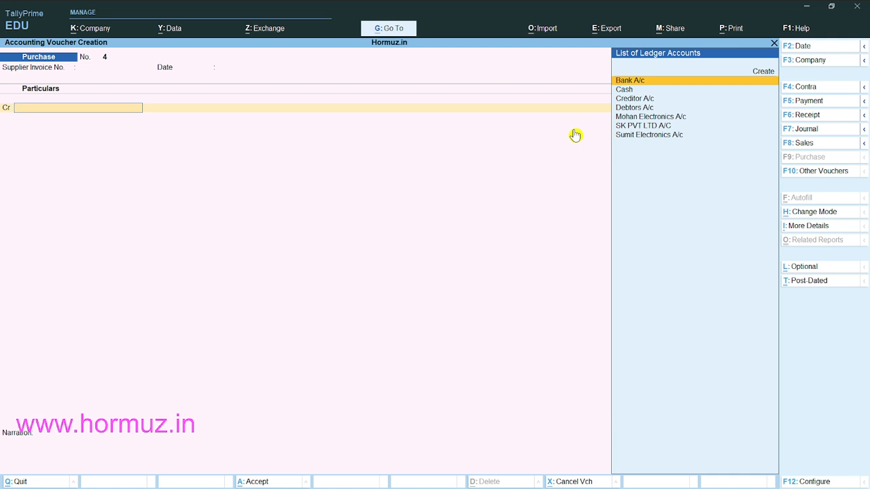
{"action": "key", "text": "F5"}
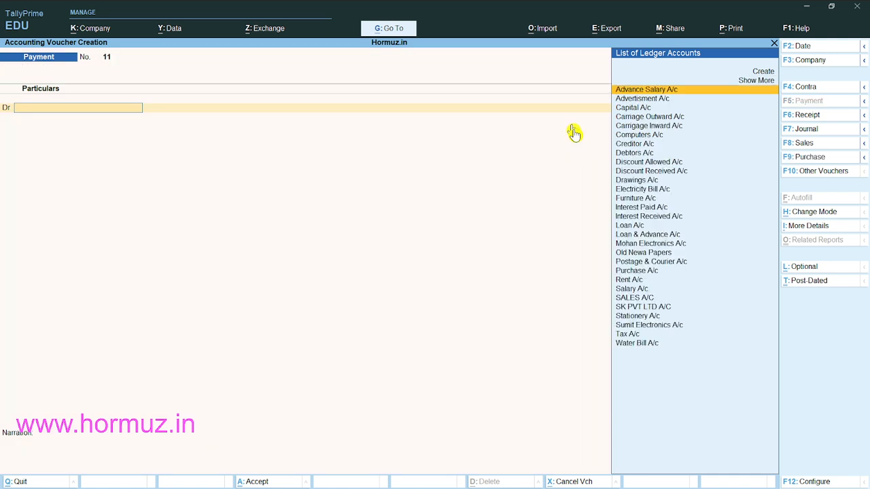
{"action": "key", "text": "F9"}
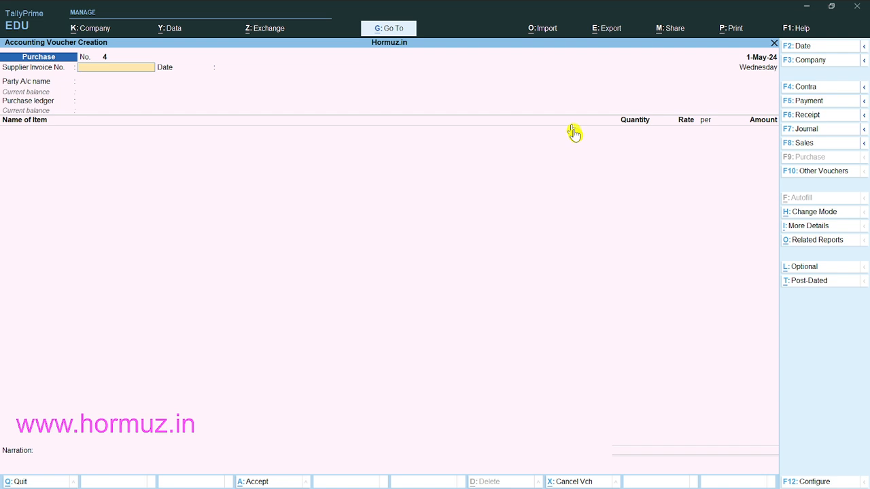
{"action": "key", "text": "ctrl+h"}
{"action": "key", "text": "Down"}
{"action": "key", "text": "Down"}
{"action": "key", "text": "Return"}
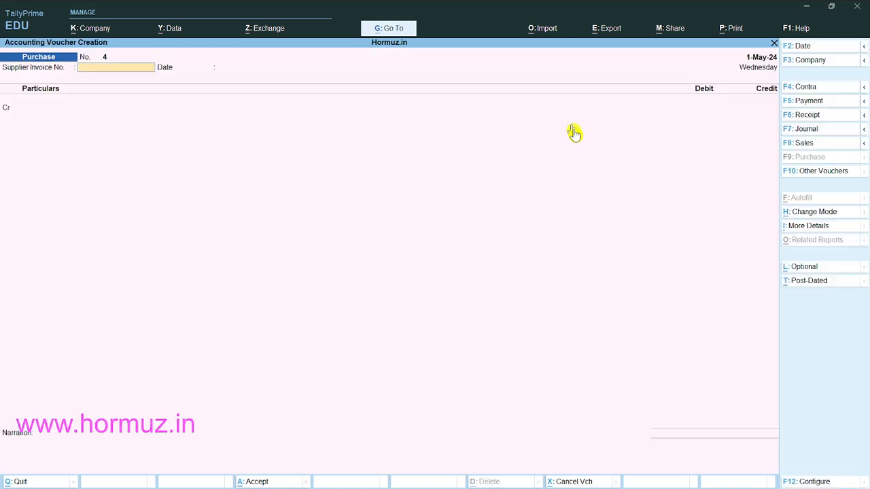
{"action": "key", "text": "F7"}
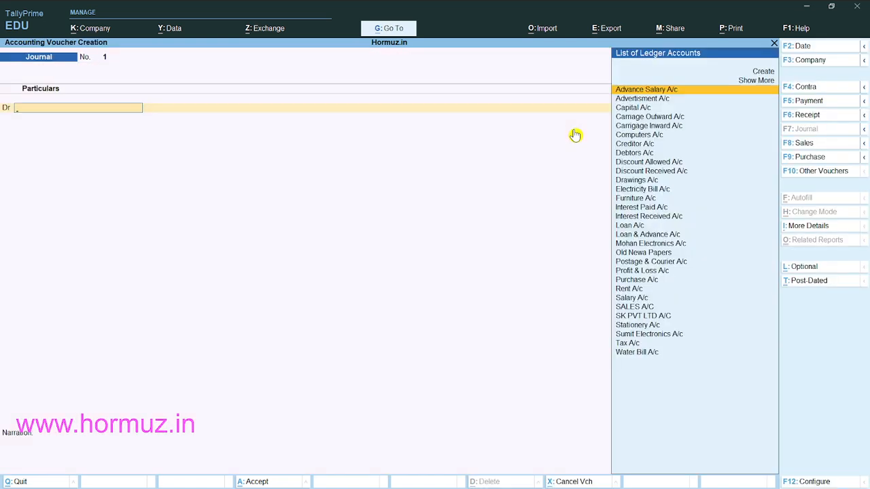
Step: Switch from the Journal voucher to a Purchase voucher and change its mode to As Voucher
{"action": "key", "text": "F9"}
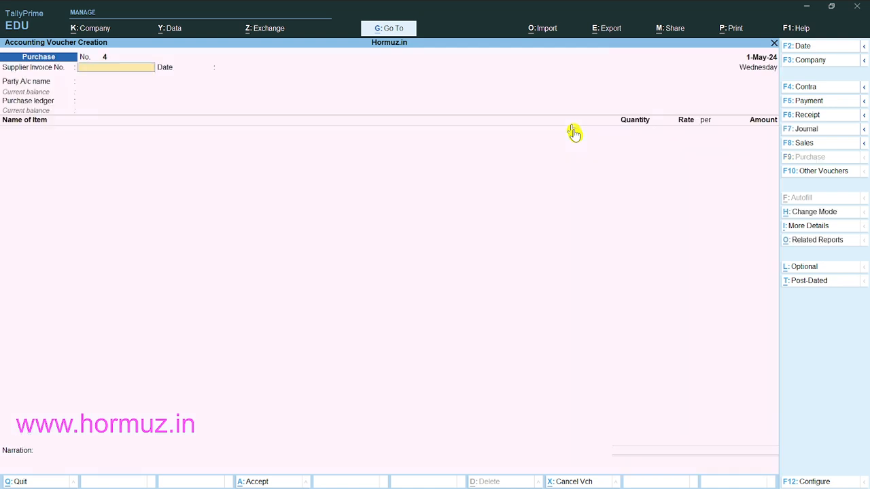
{"action": "key", "text": "ctrl+h"}
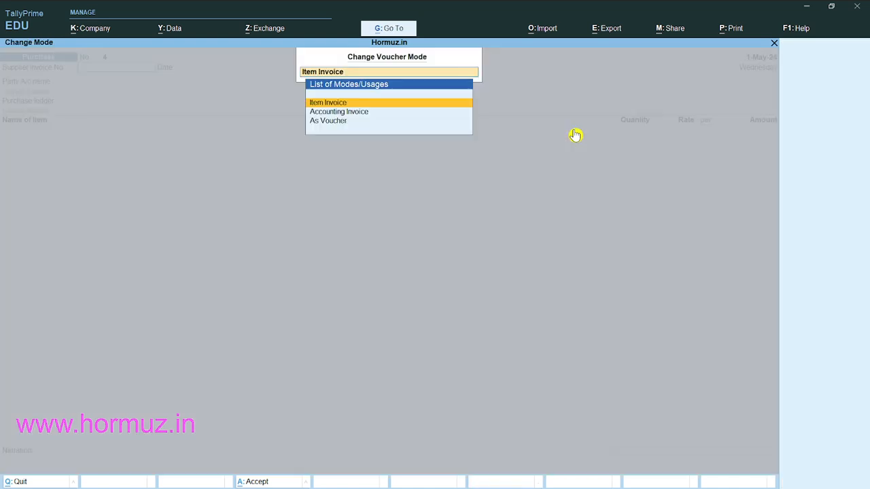
{"action": "key", "text": "Down"}
{"action": "key", "text": "Down"}
{"action": "key", "text": "Return"}
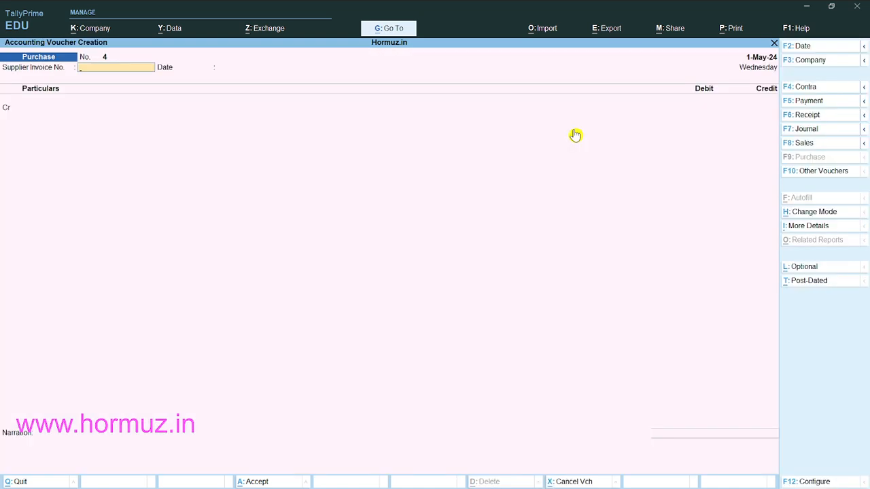
Step: Set the voucher's supplier invoice number to 414 and accept 1-May-24 as the invoice date
{"action": "type", "text": "414"}
{"action": "key", "text": "Return"}
{"action": "key", "text": "Return"}
Step: Create a ledger named Rk Stationery A/c under Sundry Creditors for the voucher's credit entry and save it
{"action": "key", "text": "Up"}
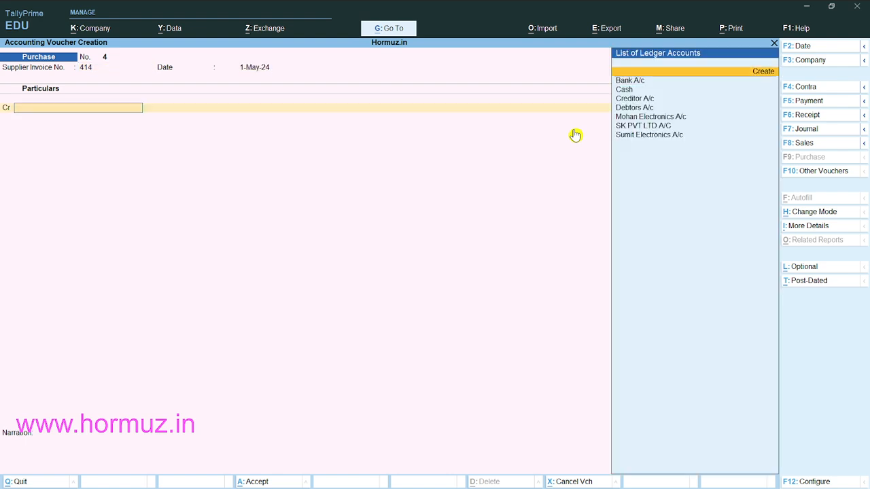
{"action": "key", "text": "Return"}
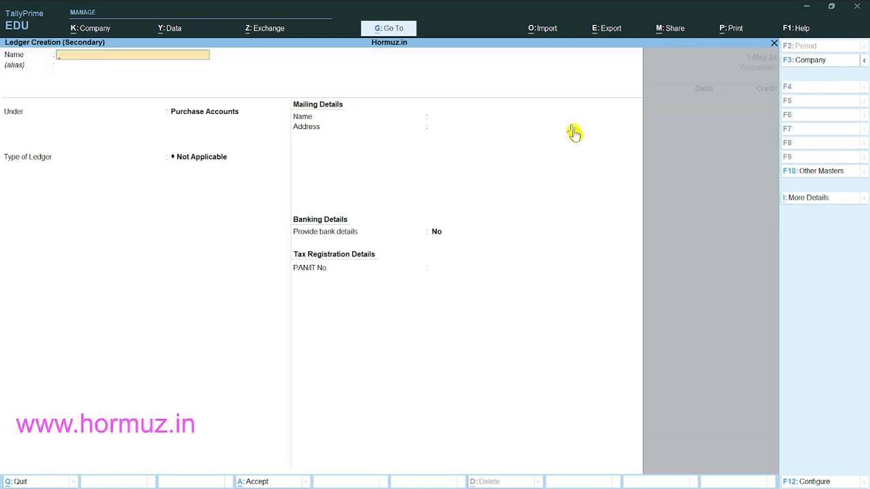
{"action": "type", "text": "Rk Statione"}
{"action": "key", "text": "BackSpace"}
{"action": "type", "text": "ry A/c"}
{"action": "key", "text": "Return"}
{"action": "type", "text": "S"}
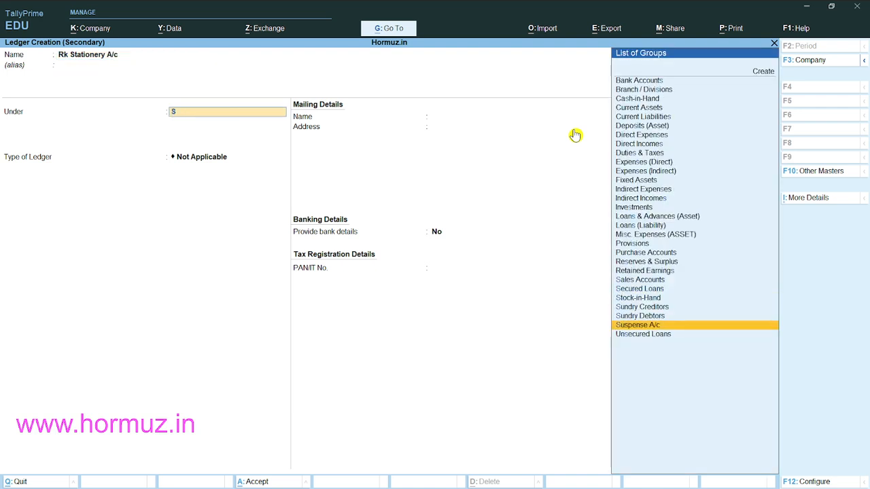
{"action": "key", "text": "Up"}
{"action": "key", "text": "Return"}
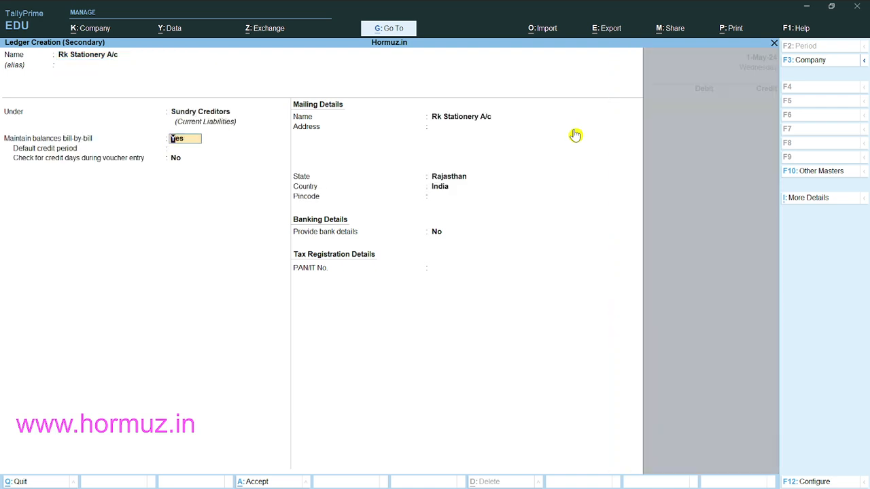
{"action": "key", "text": "ctrl+a"}
Step: Leave the receipt details blank and accept Rk Stationery A/c as the supplier with state Rajasthan and country India
{"action": "key", "text": "Return"}
{"action": "key", "text": "Return"}
{"action": "key", "text": "Return"}
{"action": "key", "text": "Return"}
{"action": "key", "text": "Return"}
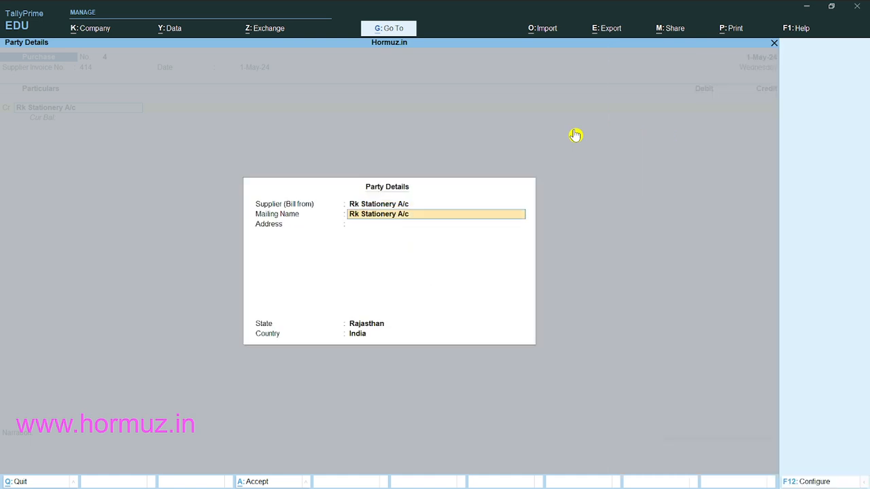
{"action": "key", "text": "ctrl+a"}
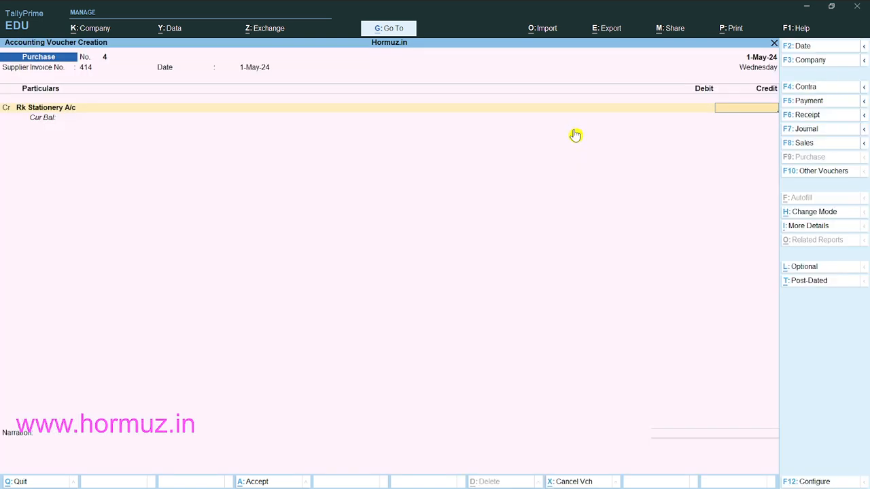
Step: Credit Rk Stationery A/c with 1500 and adjust the full amount On Account in the bill-wise details
{"action": "type", "text": "1500"}
{"action": "key", "text": "Return"}
{"action": "key", "text": "Down"}
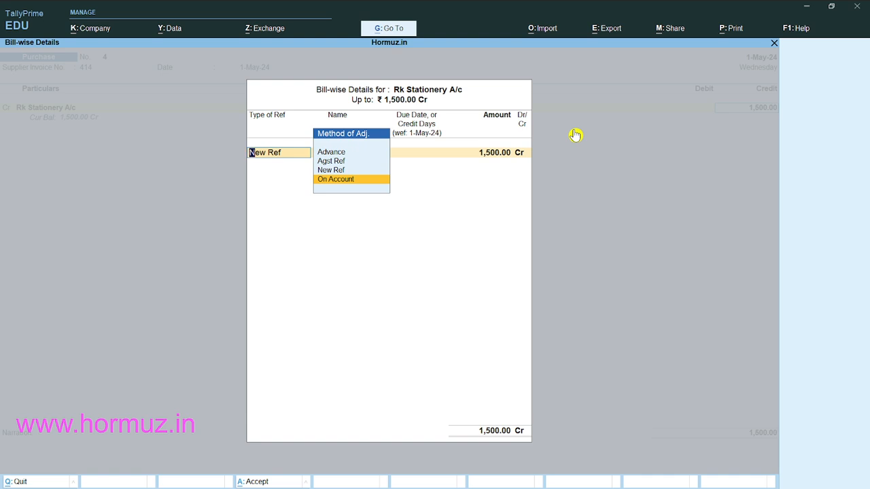
{"action": "key", "text": "Return"}
{"action": "key", "text": "Return"}
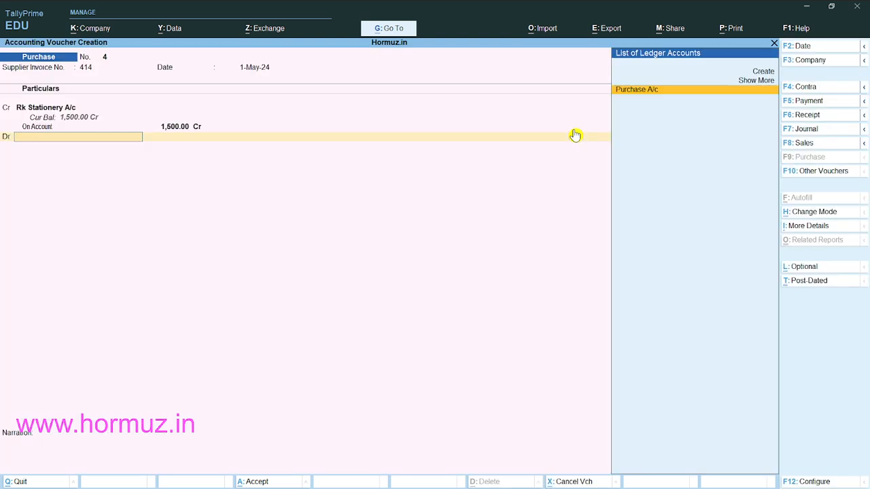
Step: Debit Stationery A/c with 1,500, leave the narration blank and save the Purchase voucher
{"action": "key", "text": "Up"}
{"action": "key", "text": "Return"}
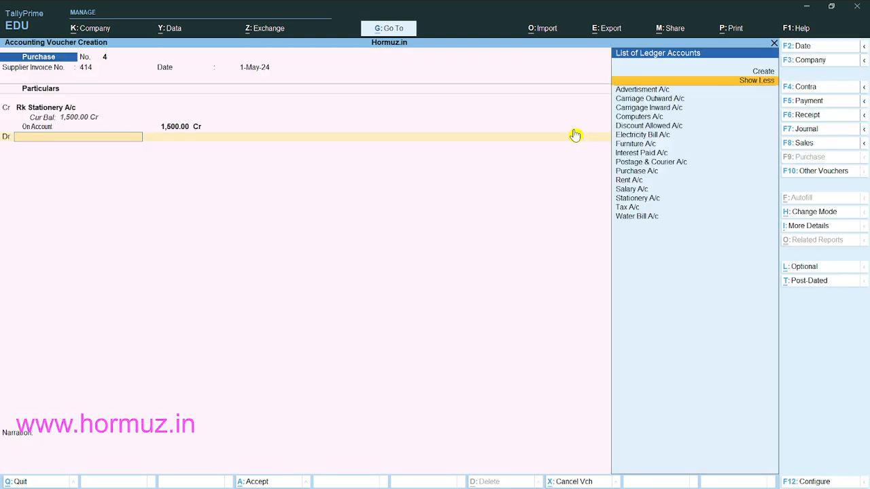
{"action": "type", "text": "St"}
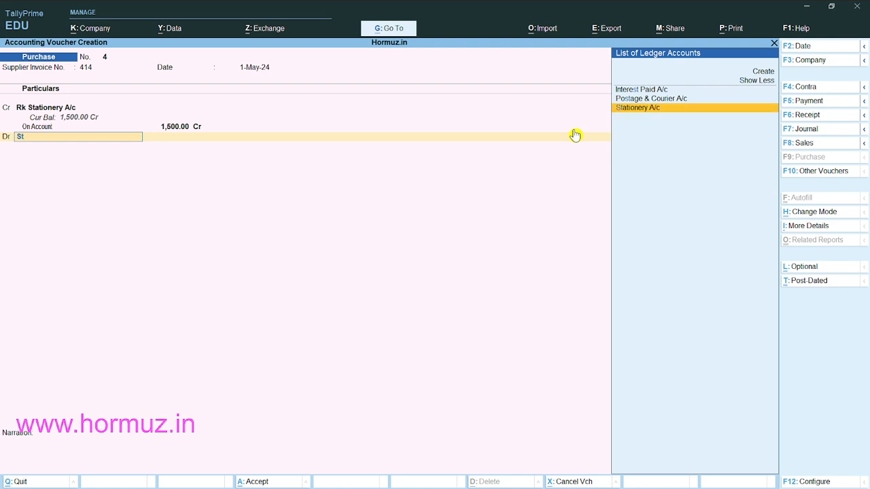
{"action": "key", "text": "Return"}
{"action": "key", "text": "Return"}
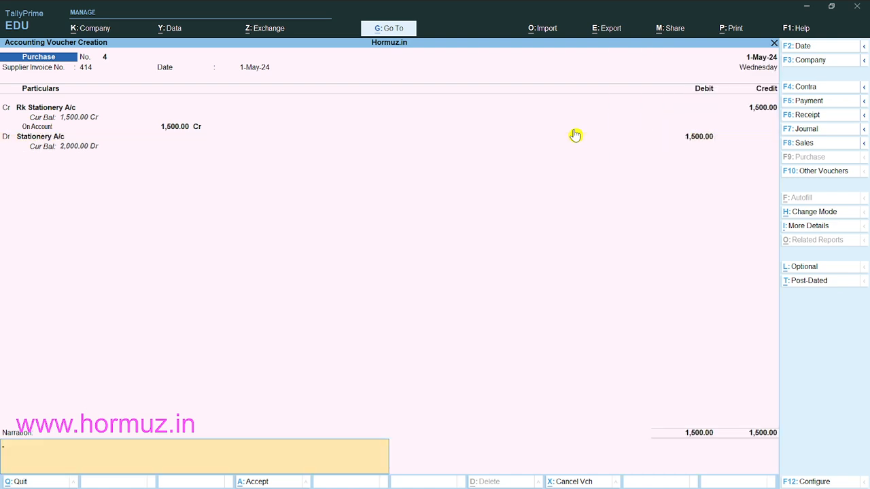
{"action": "key", "text": "Return"}
{"action": "key", "text": "Return"}
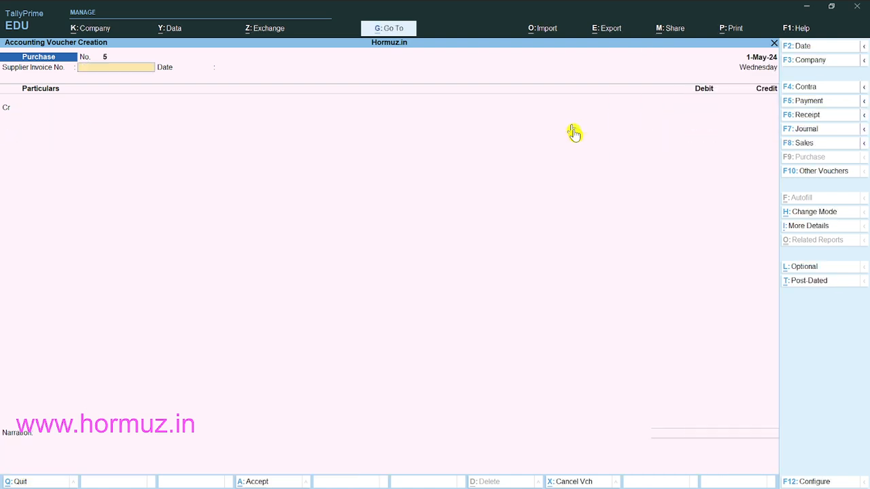
Step: Reopen the Rk Stationery A/c Purchase voucher to review its entries and accept it without edits
{"action": "key", "text": "Page_Up"}
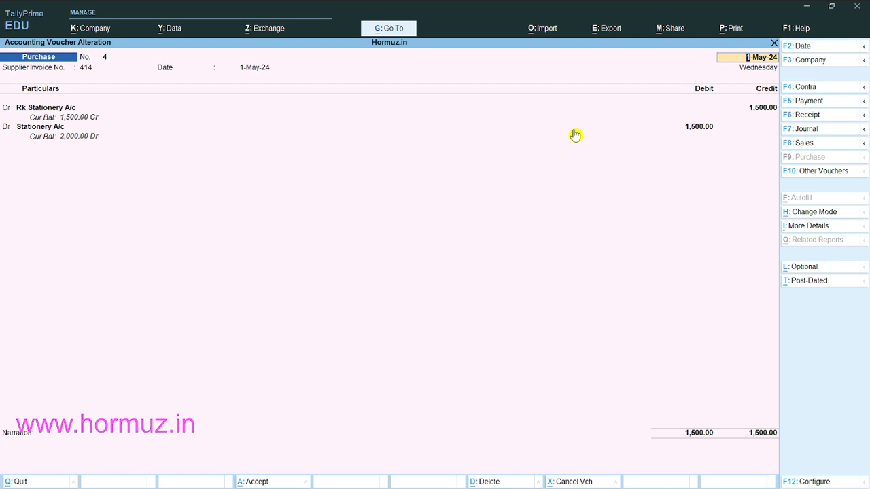
{"action": "key", "text": "ctrl"}
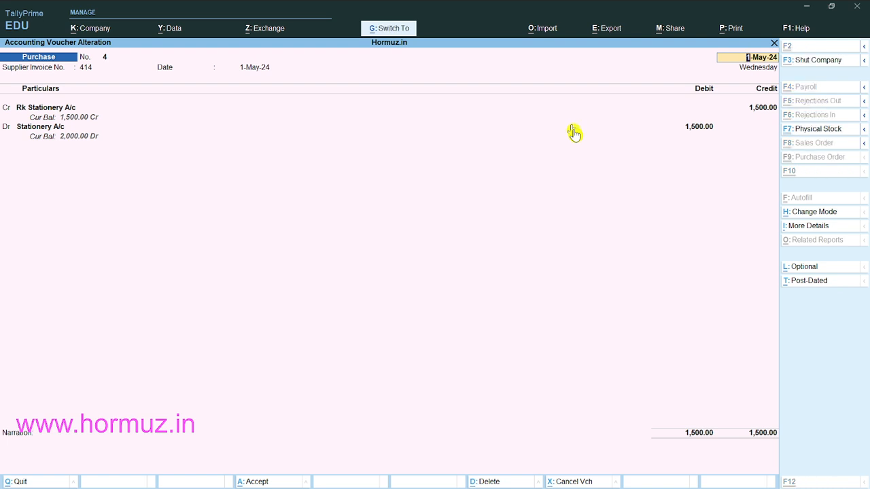
{"action": "key", "text": "ctrl+a"}
Step: Leave the supplier invoice details blank and create the credit ledger Anil Furniture House A/c under Sundry Creditors
{"action": "key", "text": "Return"}
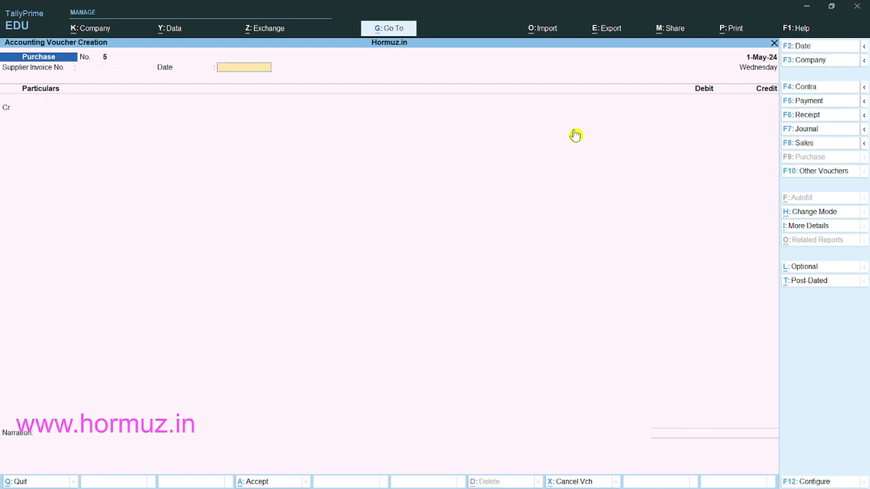
{"action": "key", "text": "Return"}
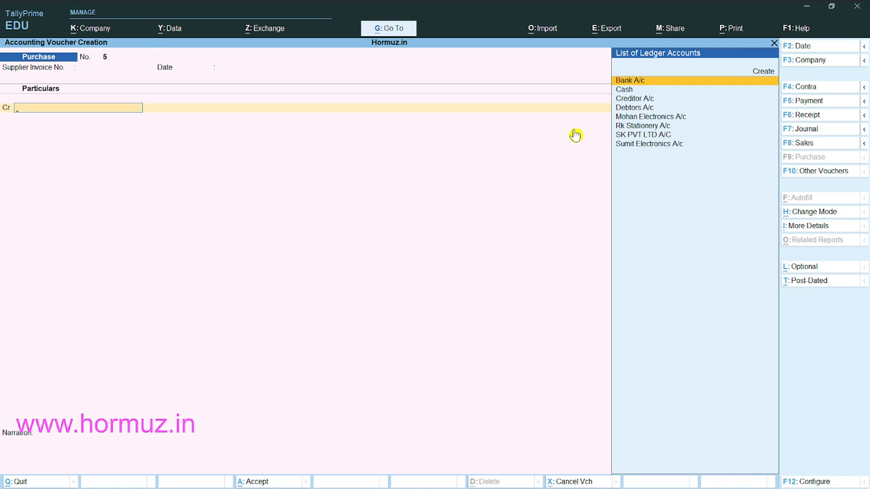
{"action": "key", "text": "Up"}
{"action": "key", "text": "Return"}
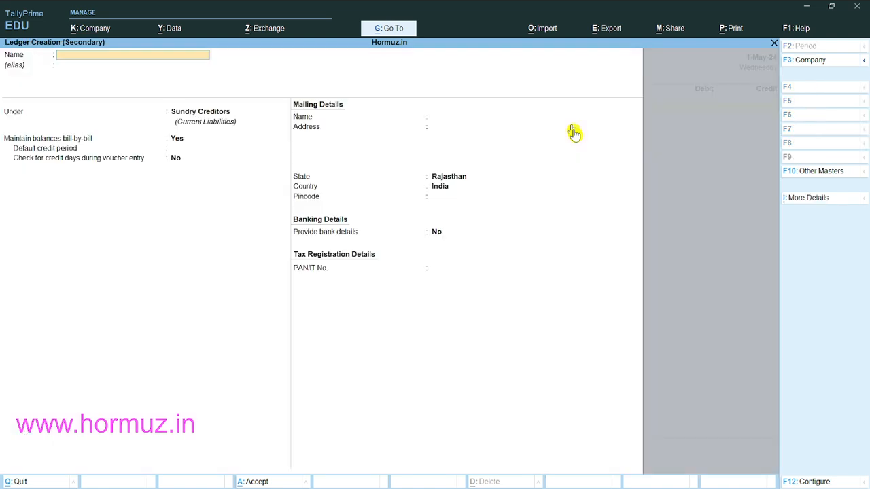
{"action": "type", "text": "Anil furniture House A/c"}
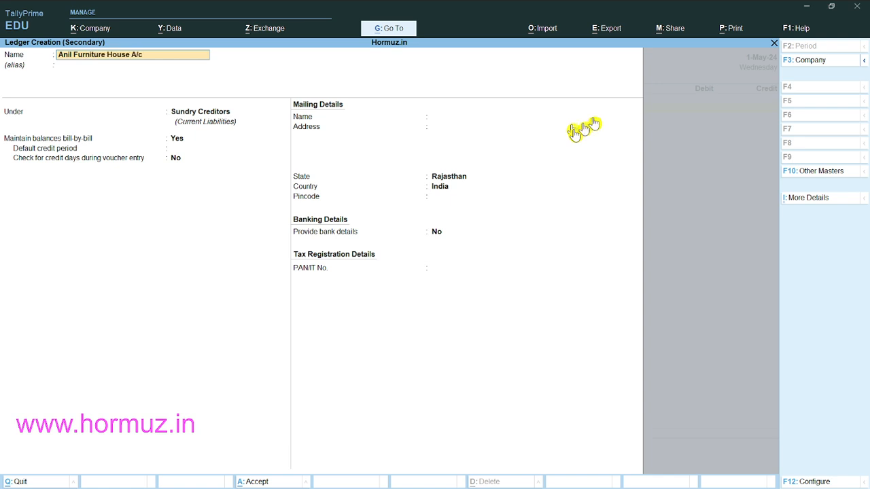
{"action": "key", "text": "Return"}
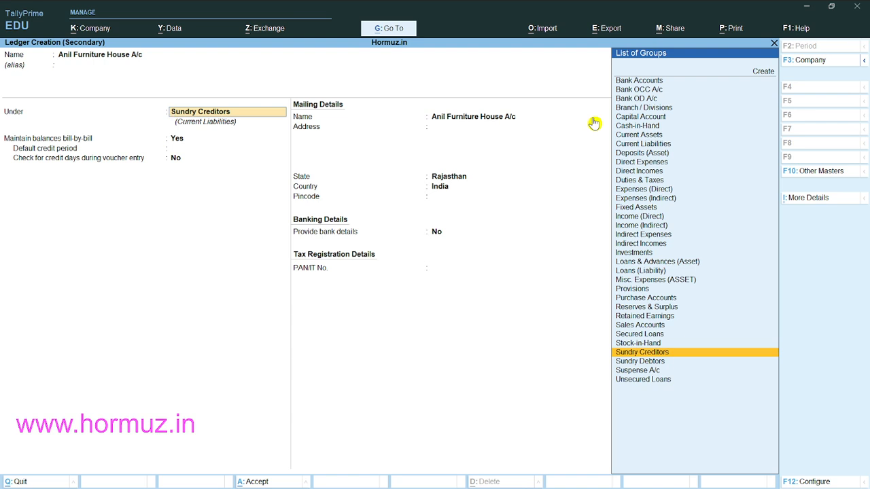
{"action": "key", "text": "Return"}
{"action": "key", "text": "ctrl+a"}
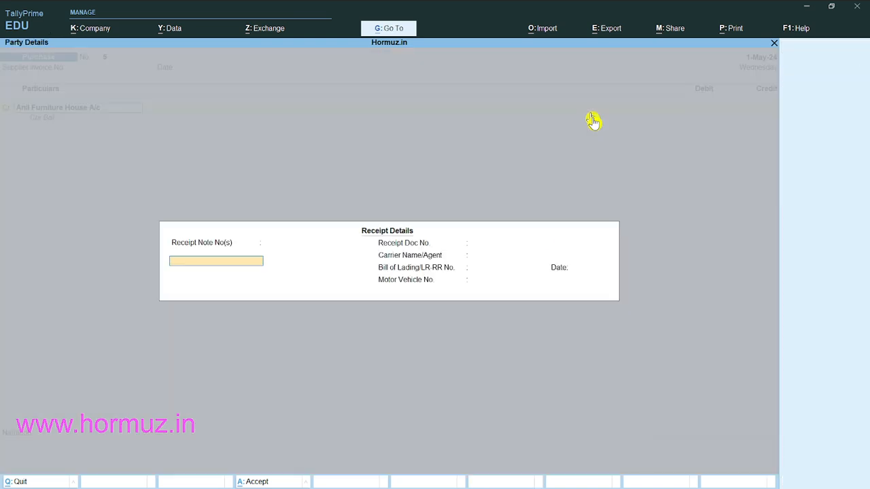
Step: Leave the receipt details blank and accept the supplier details for Anil Furniture House A/c
{"action": "key", "text": "Return"}
{"action": "key", "text": "Return"}
{"action": "key", "text": "Return"}
{"action": "key", "text": "Return"}
{"action": "key", "text": "Return"}
{"action": "key", "text": "Return"}
{"action": "key", "text": "Return"}
{"action": "key", "text": "Return"}
{"action": "key", "text": "Return"}
{"action": "key", "text": "Return"}
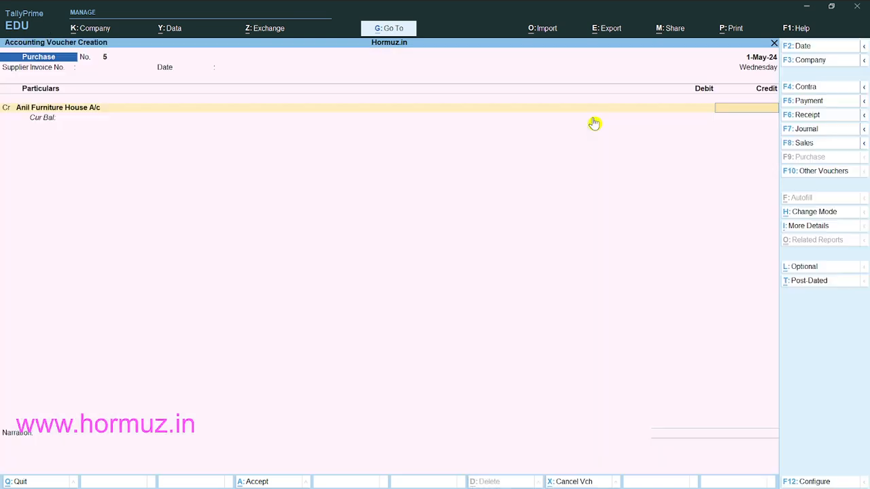
Step: Credit Anil Furniture House A/c with 25000 and adjust the full amount On Account in the bill-wise details
{"action": "type", "text": "25000"}
{"action": "key", "text": "Return"}
{"action": "key", "text": "Down"}
{"action": "key", "text": "Return"}
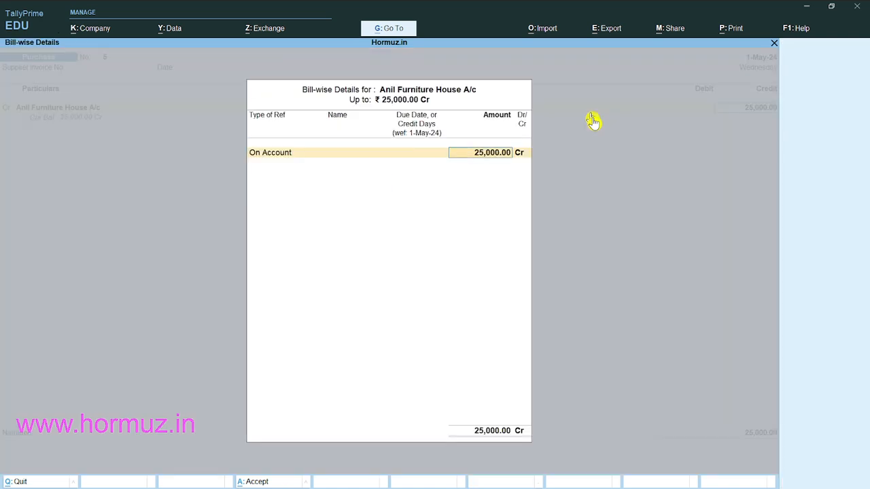
{"action": "key", "text": "Return"}
{"action": "key", "text": "Return"}
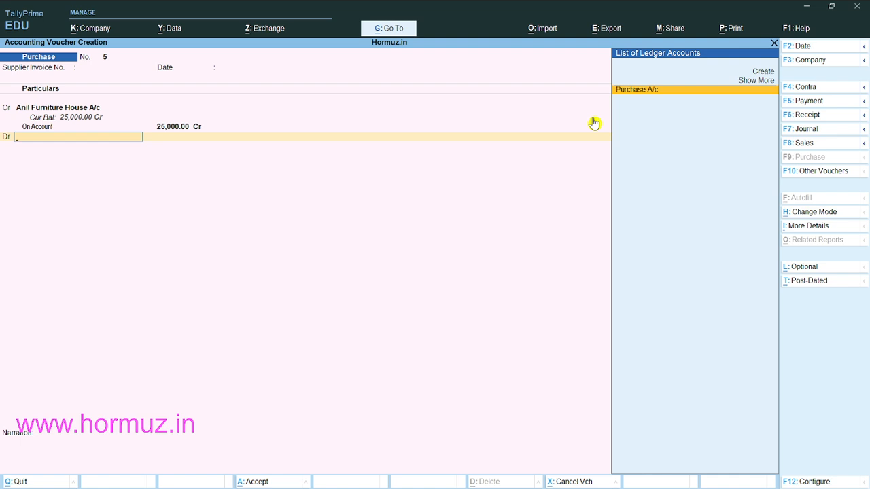
Step: Debit Furniture A/c with 25,000 and leave the narration blank
{"action": "key", "text": "Up"}
{"action": "key", "text": "Return"}
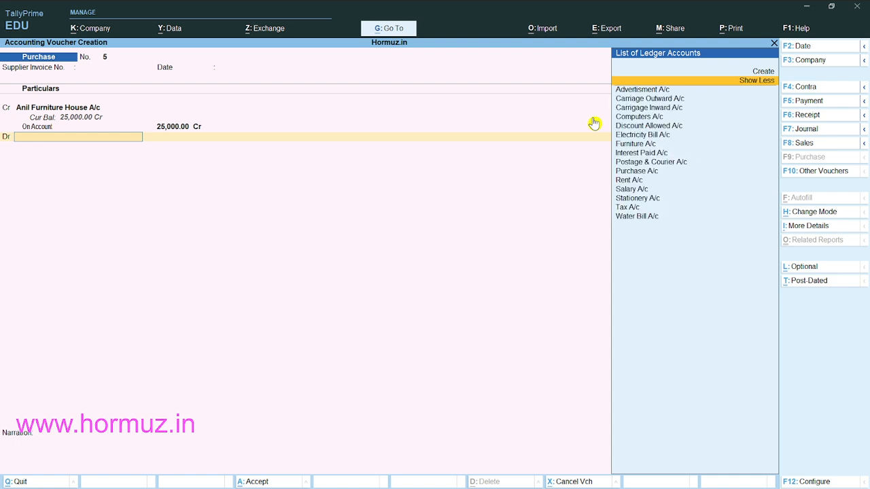
{"action": "type", "text": "Fu"}
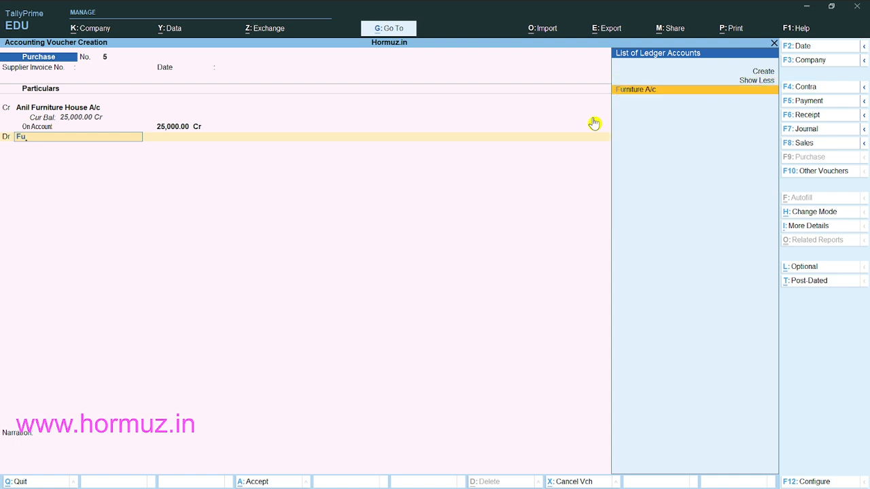
{"action": "key", "text": "Return"}
{"action": "key", "text": "Return"}
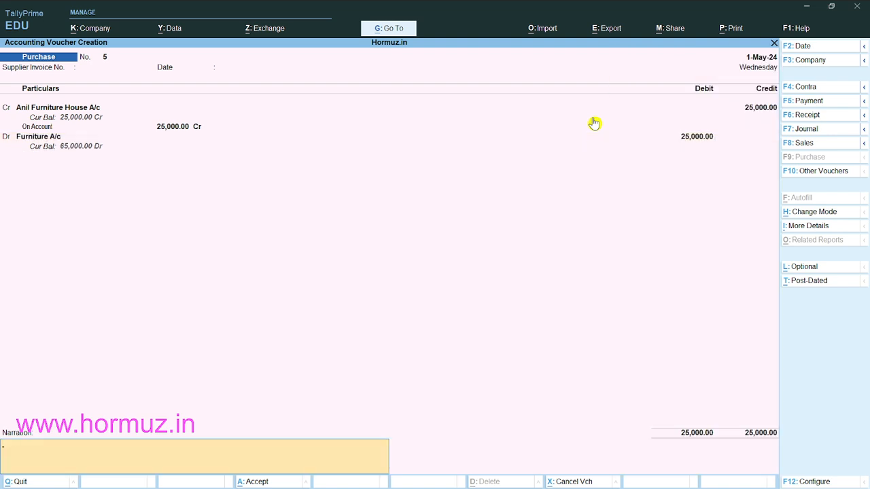
{"action": "key", "text": "Return"}
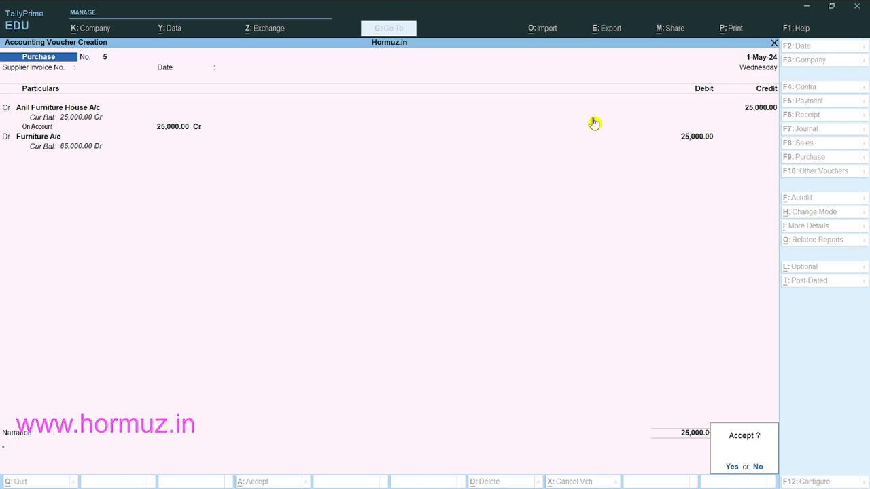
Step: Return to the voucher header before saving, set the supplier invoice number to 214 and accept 1-May-24 as its date
{"action": "key", "text": "Escape"}
{"action": "left_click", "coordinate": [93, 70]}
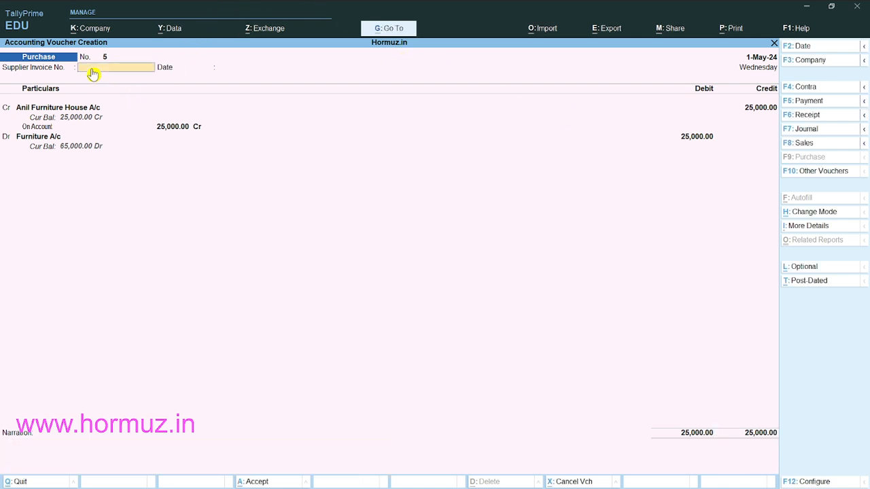
{"action": "type", "text": "214"}
{"action": "key", "text": "Return"}
{"action": "key", "text": "Return"}
{"action": "key", "text": "Return"}
{"action": "key", "text": "Return"}
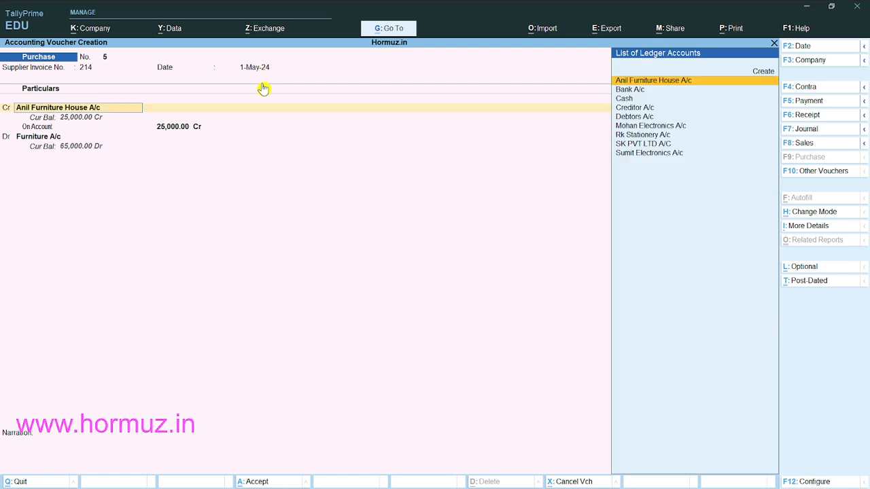
Step: Keep Anil Furniture House A/c as the credited party and accept its blank receipt details and supplier details again
{"action": "key", "text": "Return"}
{"action": "key", "text": "Return"}
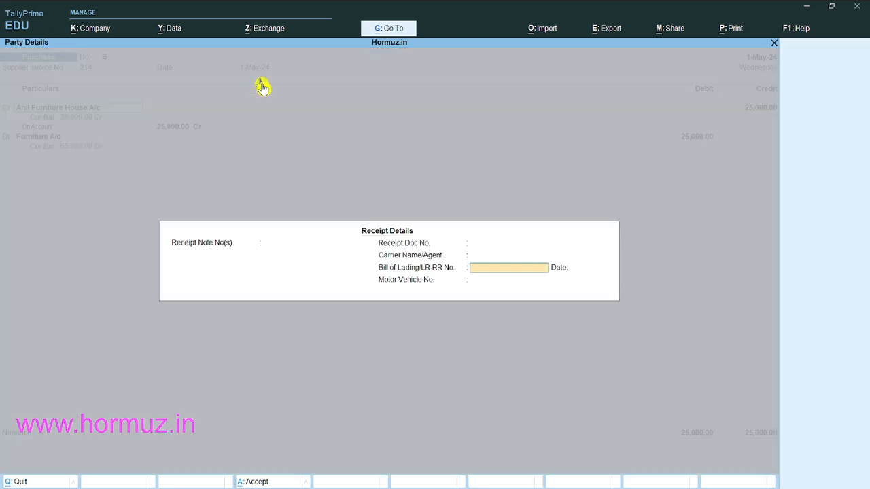
{"action": "key", "text": "Return"}
{"action": "key", "text": "Return"}
{"action": "key", "text": "Return"}
{"action": "key", "text": "Return"}
{"action": "key", "text": "Return"}
{"action": "key", "text": "Return"}
{"action": "key", "text": "Return"}
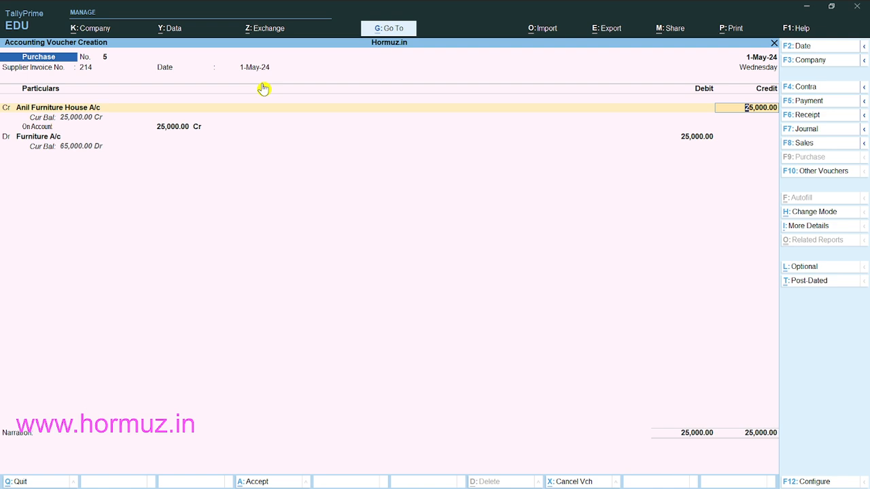
Step: Accept the existing 25,000 credit, On Account adjustment and Furniture A/c debit, and save the voucher without a narration
{"action": "key", "text": "Return"}
{"action": "key", "text": "Return"}
{"action": "key", "text": "Return"}
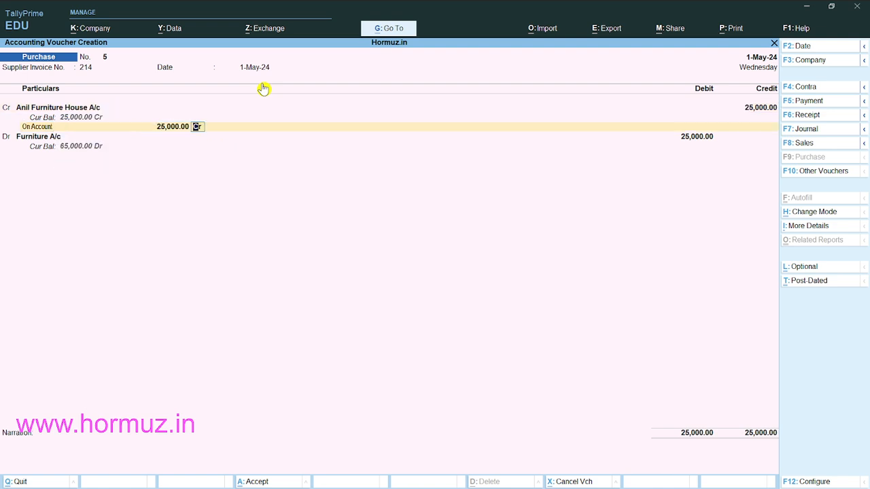
{"action": "key", "text": "Return"}
{"action": "key", "text": "Return"}
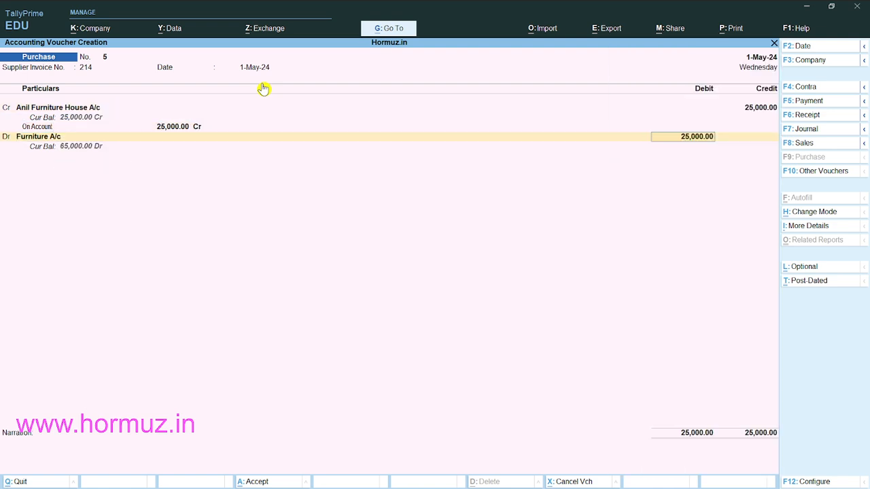
{"action": "key", "text": "Return"}
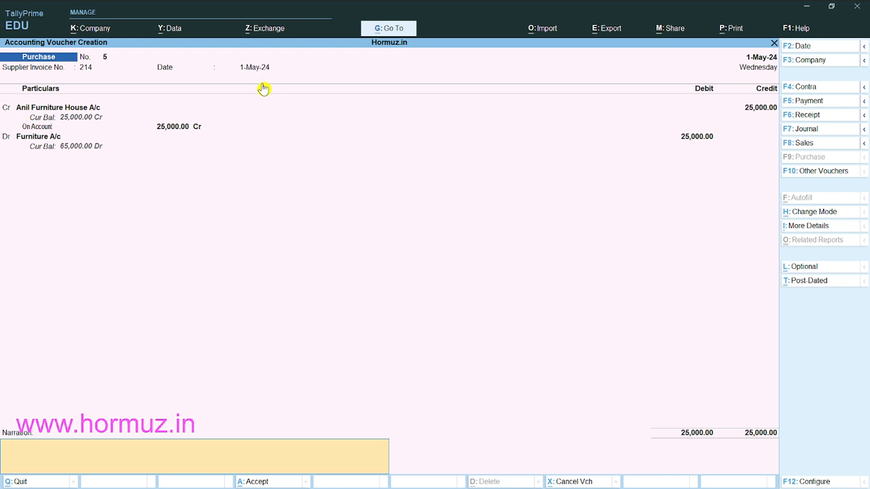
{"action": "key", "text": "Return"}
{"action": "key", "text": "Return"}
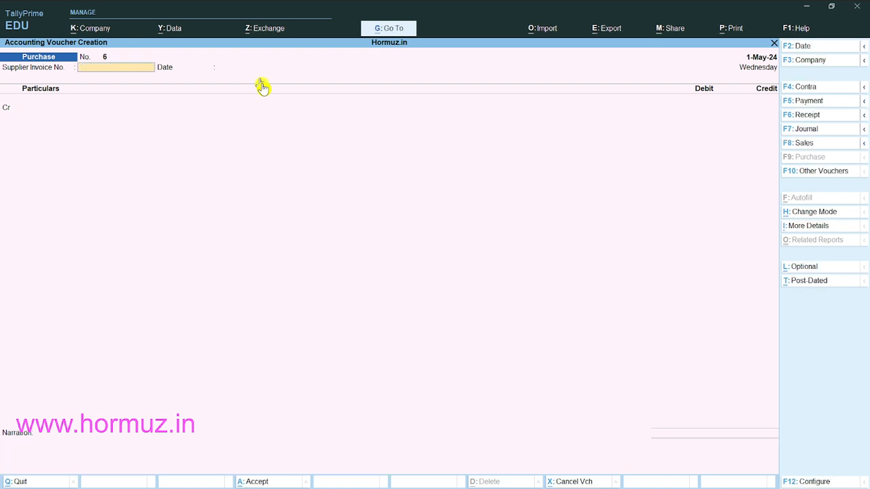
{"action": "key", "text": "F7"}
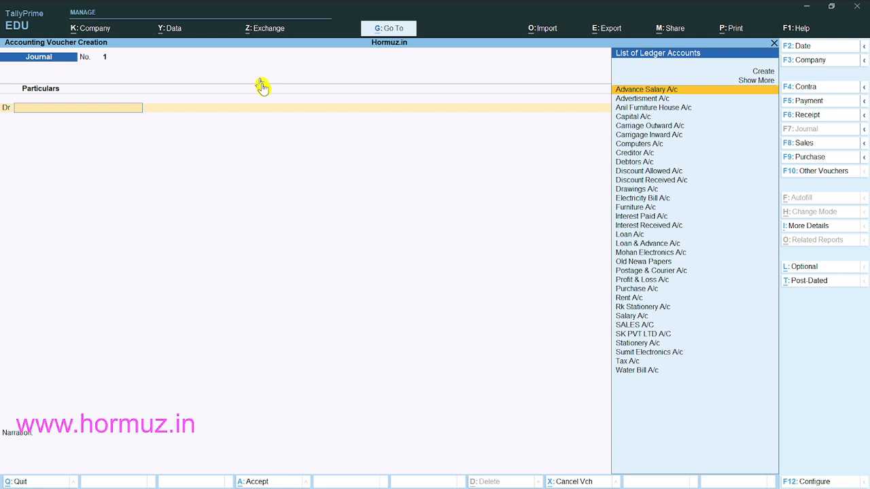
{"action": "key", "text": "F9"}
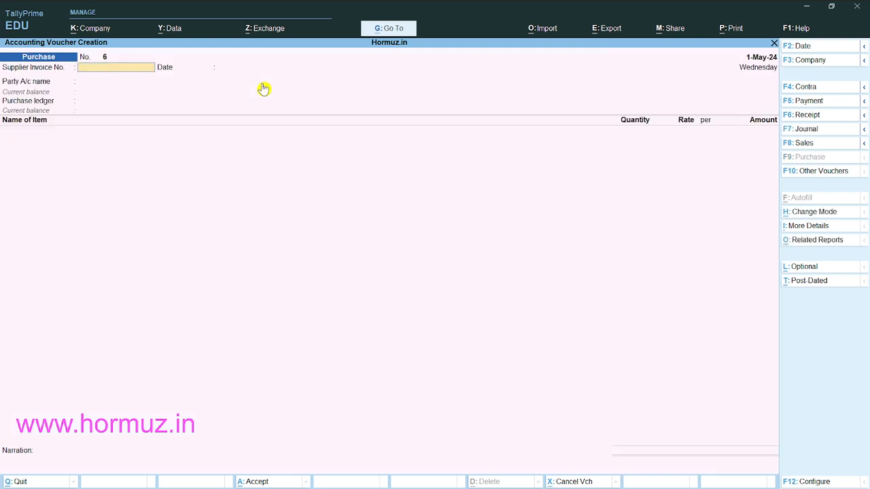
{"action": "key", "text": "ctrl+h"}
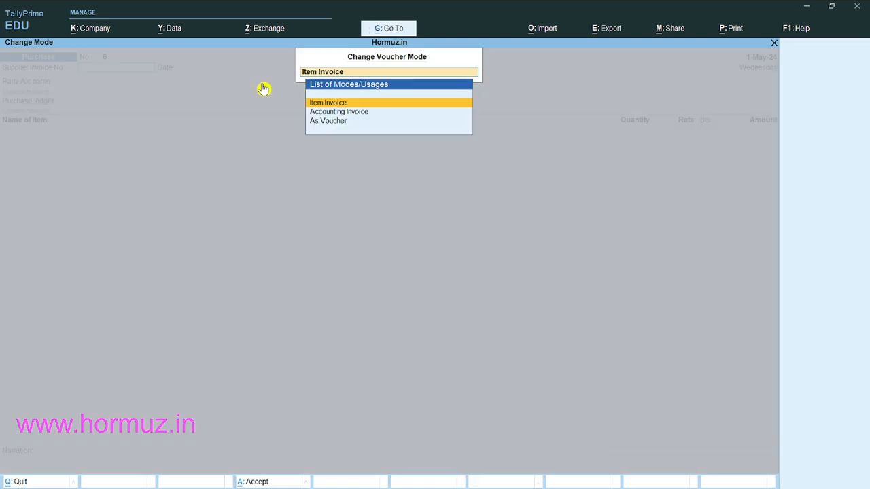
{"action": "key", "text": "Down"}
{"action": "key", "text": "Down"}
{"action": "key", "text": "Return"}
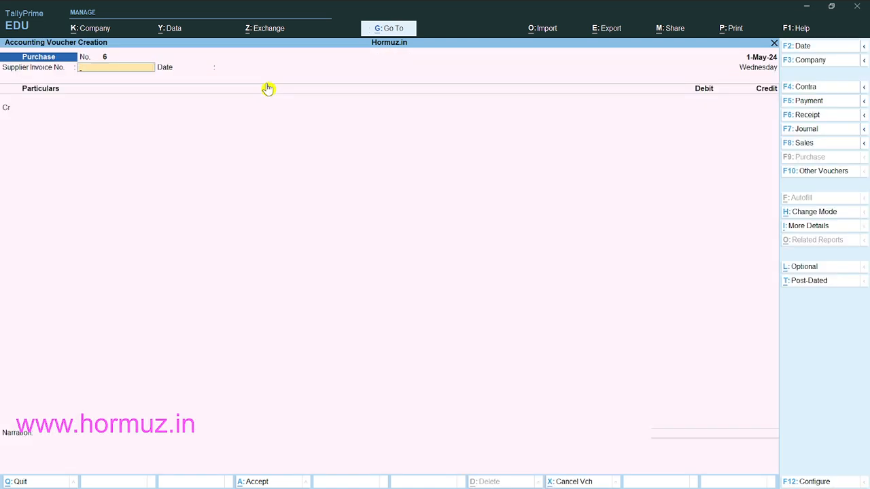
Step: Leave voucher entry, go through the Day Book's entries and open the Sumit Electronics A/c Purchase voucher
{"action": "key", "text": "Escape"}
{"action": "key", "text": "Escape"}
{"action": "key", "text": "Escape"}
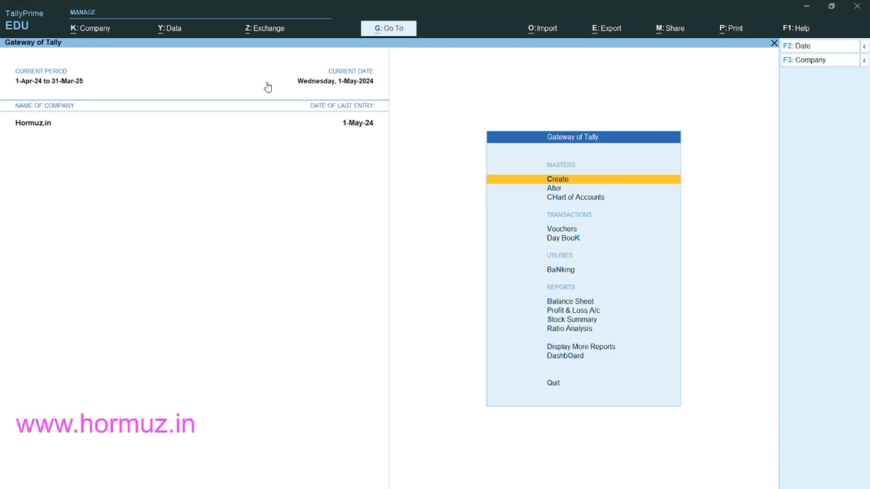
{"action": "key", "text": "d"}
{"action": "key", "text": "d"}
{"action": "key", "text": "Down"}
{"action": "key", "text": "Down"}
{"action": "key", "text": "Down"}
{"action": "key", "text": "Down"}
{"action": "key", "text": "Down"}
{"action": "key", "text": "Down"}
{"action": "key", "text": "Down"}
{"action": "key", "text": "Down"}
{"action": "key", "text": "Down"}
{"action": "key", "text": "Down"}
{"action": "key", "text": "Down"}
{"action": "key", "text": "Down"}
{"action": "key", "text": "Down"}
{"action": "key", "text": "Down"}
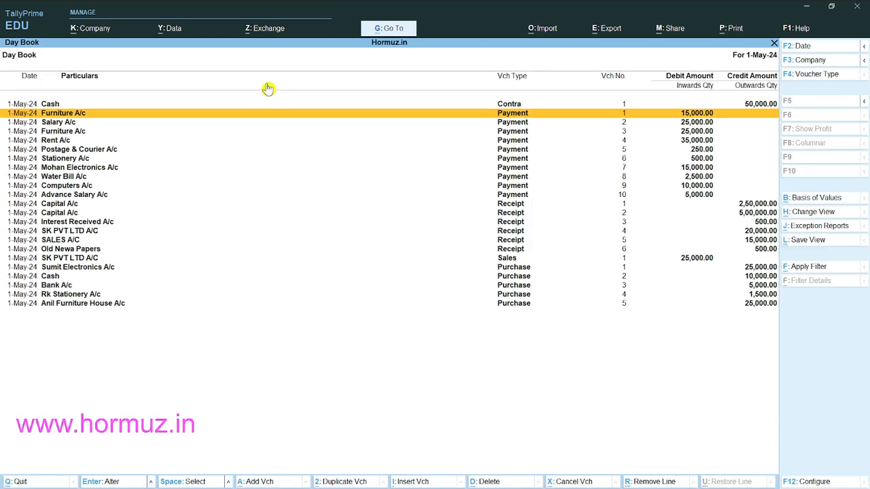
{"action": "key", "text": "Down"}
{"action": "key", "text": "Down"}
{"action": "key", "text": "Down"}
{"action": "key", "text": "Down"}
{"action": "key", "text": "Down"}
{"action": "key", "text": "Down"}
{"action": "key", "text": "Down"}
{"action": "key", "text": "Down"}
{"action": "key", "text": "Up"}
{"action": "key", "text": "Up"}
{"action": "key", "text": "Up"}
{"action": "key", "text": "Up"}
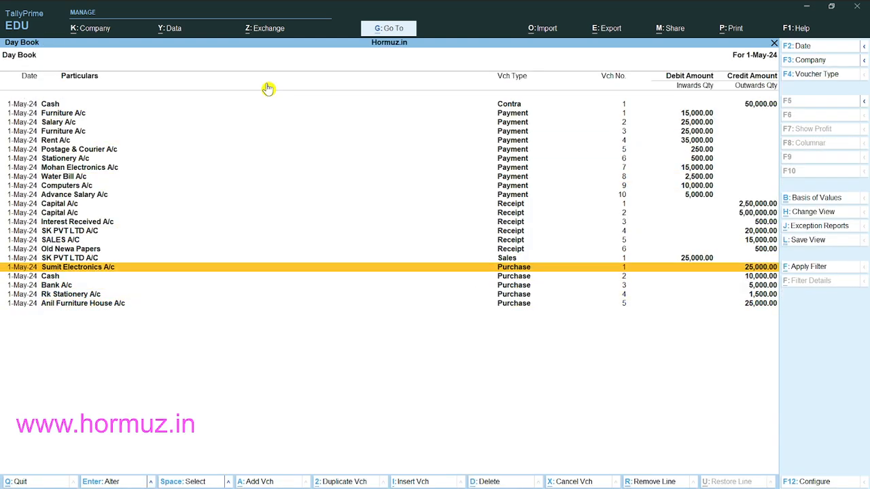
{"action": "key", "text": "Return"}
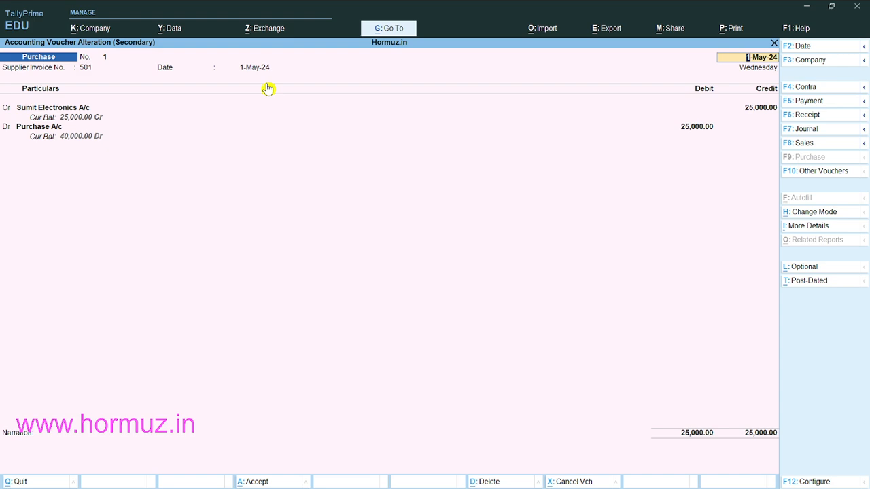
Step: Close the Sumit Electronics A/c voucher and open the 10,000 Cash and 5,000 Bank A/c Purchase vouchers from the Day Book in turn
{"action": "key", "text": "Escape"}
{"action": "key", "text": "y"}
{"action": "key", "text": "Down"}
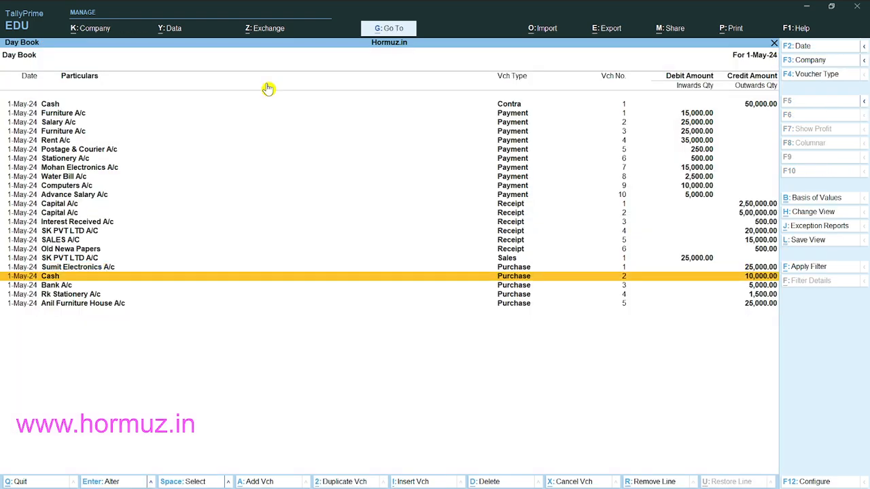
{"action": "key", "text": "Return"}
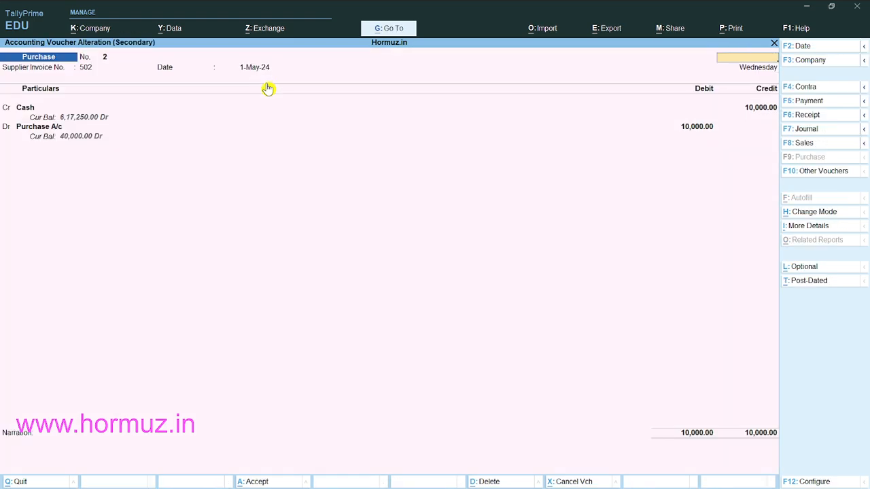
{"action": "key", "text": "Escape"}
{"action": "key", "text": "y"}
{"action": "key", "text": "Down"}
{"action": "key", "text": "Return"}
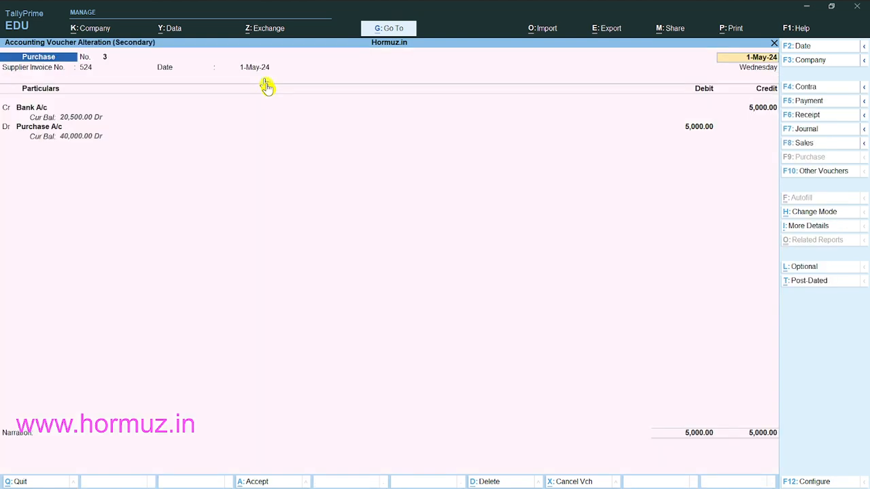
Step: Close the Bank A/c voucher and review the Rk Stationery A/c and Anil Furniture House A/c Purchase vouchers in turn
{"action": "key", "text": "Escape"}
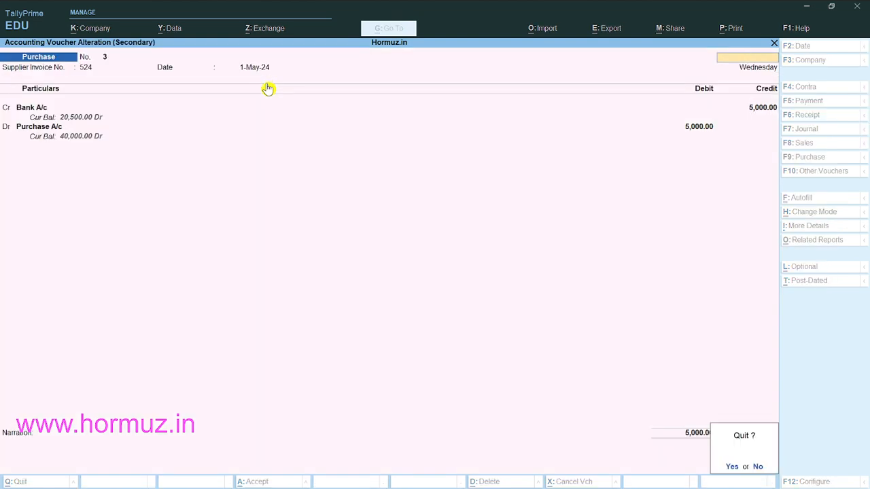
{"action": "key", "text": "y"}
{"action": "key", "text": "Down"}
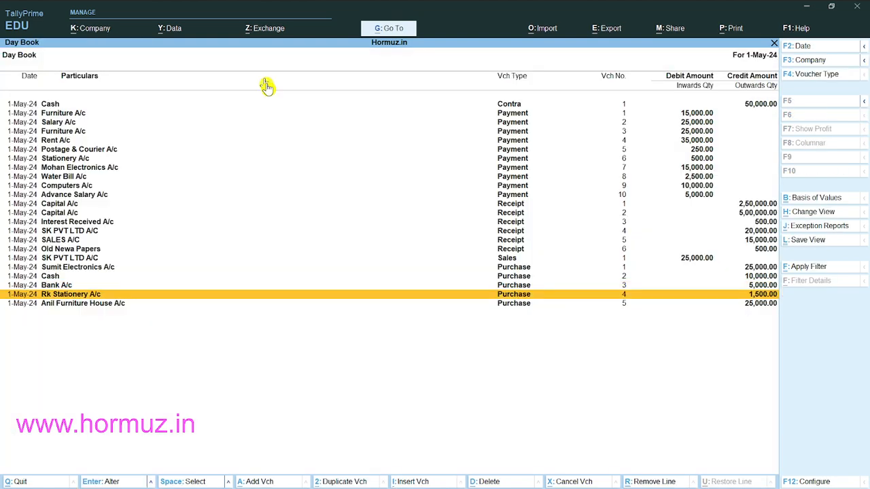
{"action": "key", "text": "Return"}
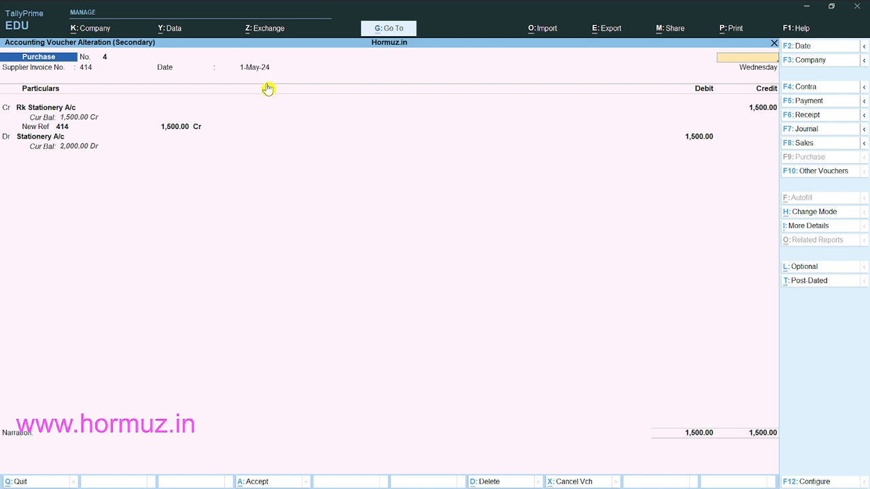
{"action": "key", "text": "Escape"}
{"action": "key", "text": "y"}
{"action": "key", "text": "Down"}
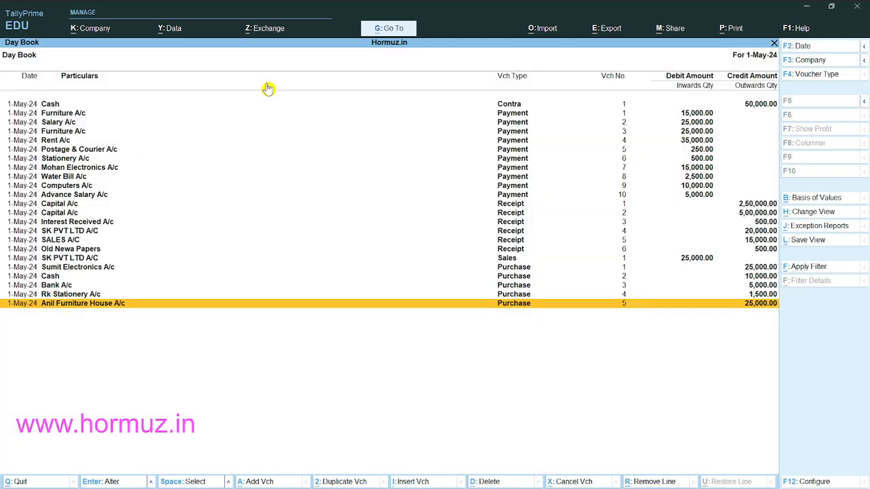
{"action": "key", "text": "Return"}
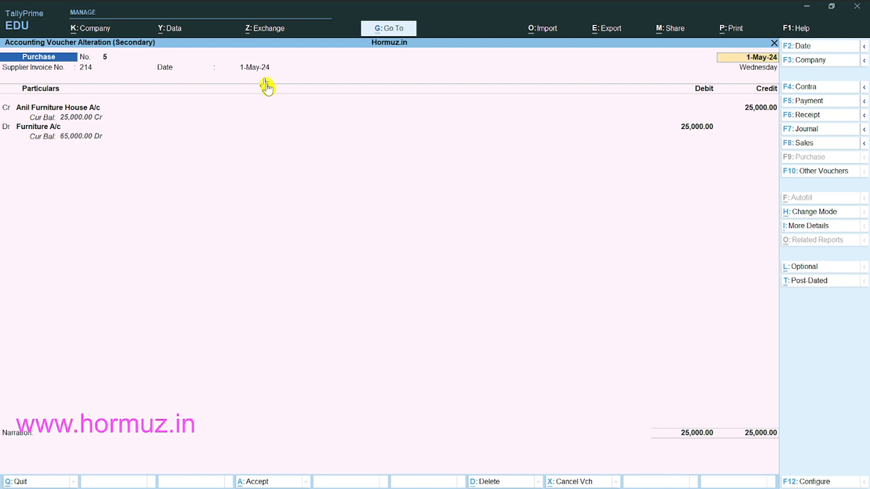
Step: Close the Anil Furniture House A/c voucher, leave the Day Book and return to voucher creation
{"action": "key", "text": "Escape"}
{"action": "key", "text": "y"}
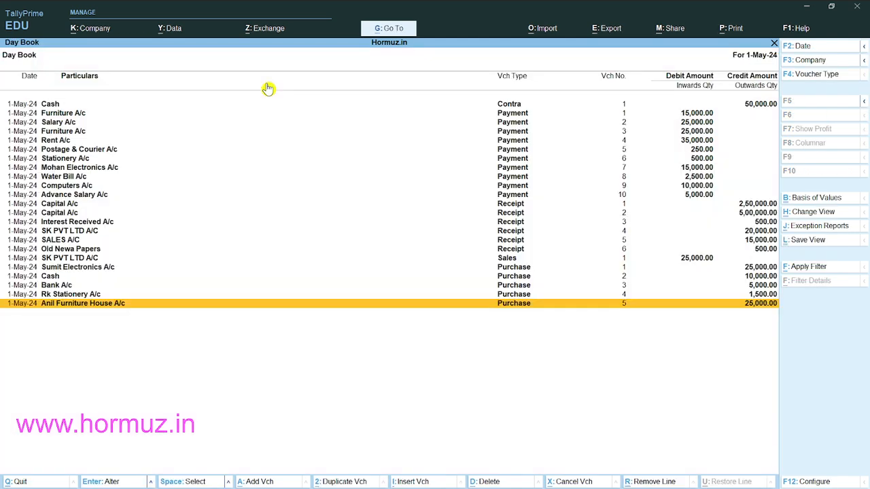
{"action": "key", "text": "Escape"}
{"action": "key", "text": "Escape"}
{"action": "key", "text": "Up"}
{"action": "key", "text": "Up"}
{"action": "key", "text": "Up"}
{"action": "key", "text": "Up"}
{"action": "key", "text": "Up"}
{"action": "key", "text": "Up"}
{"action": "key", "text": "Up"}
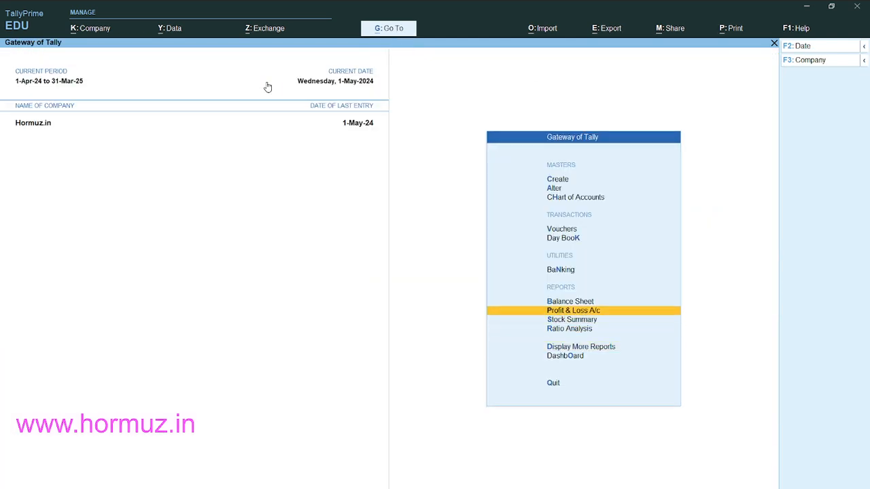
{"action": "key", "text": "Return"}
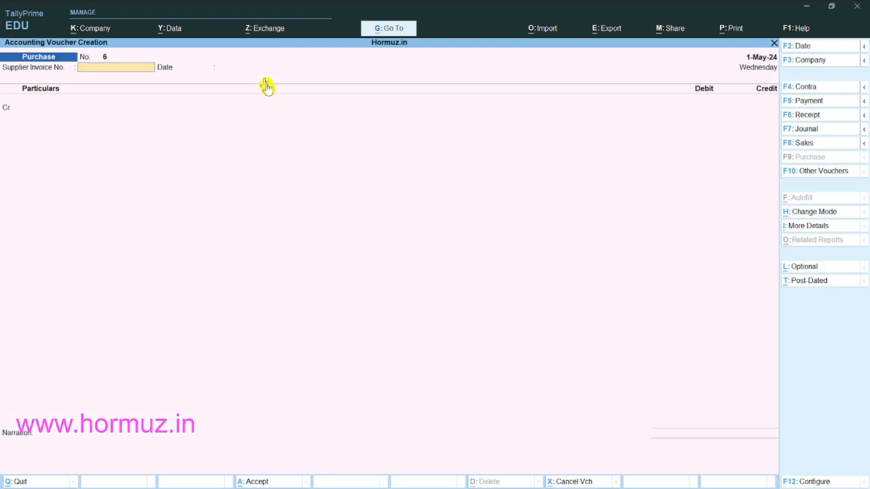
{"action": "key", "text": "F5"}
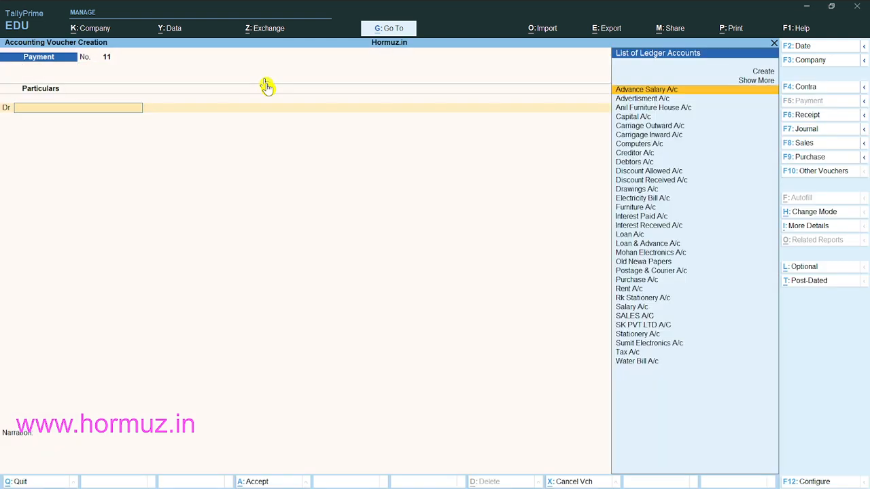
{"action": "type", "text": "fu"}
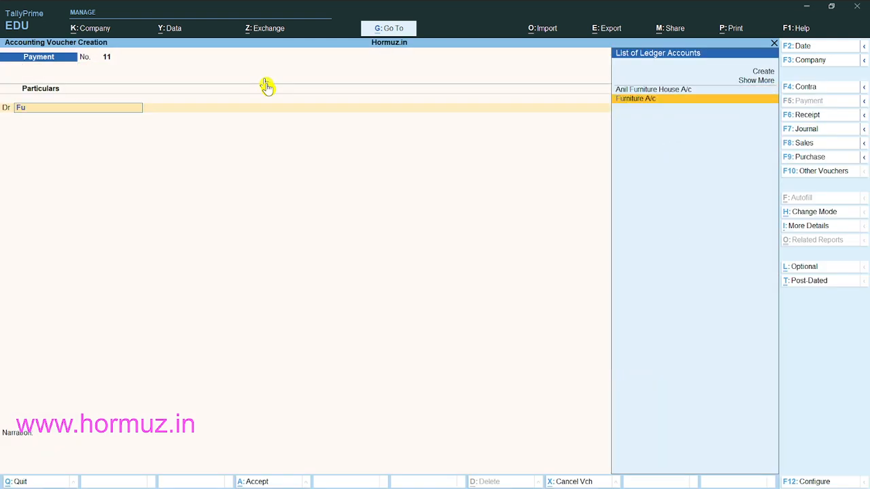
{"action": "key", "text": "Return"}
{"action": "type", "text": "1500"}
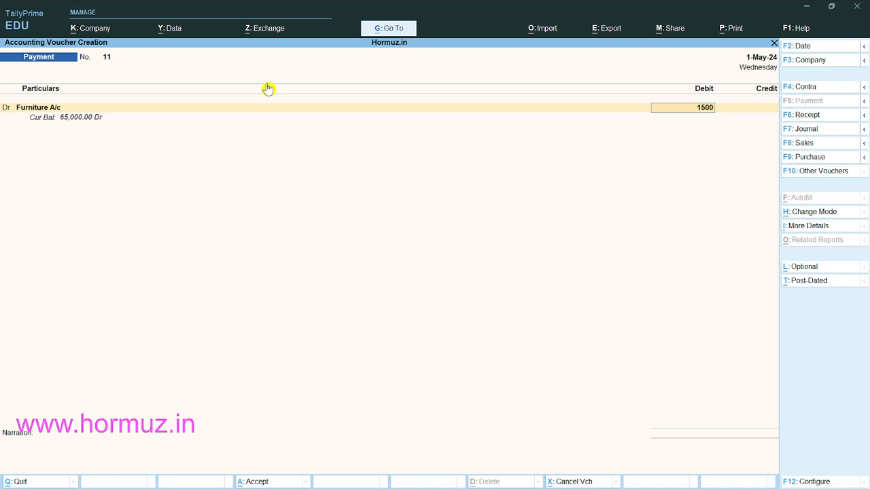
{"action": "key", "text": "Return"}
{"action": "key", "text": "Return"}
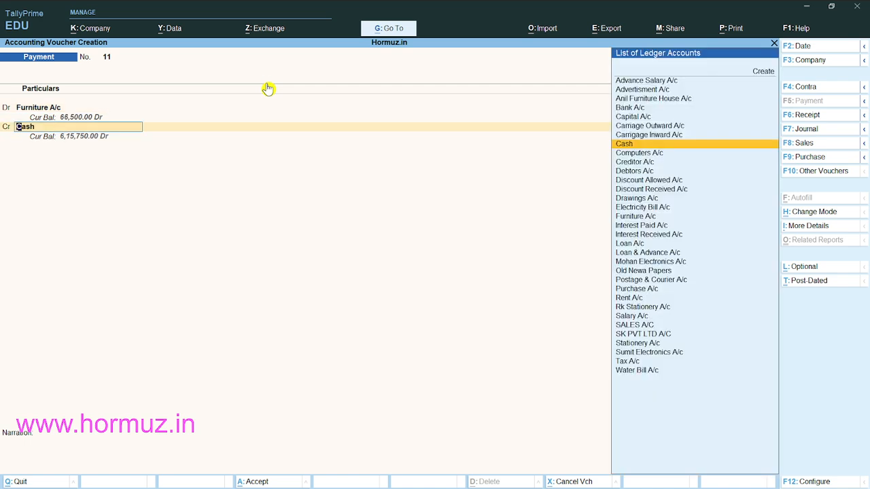
{"action": "key", "text": "BackSpace"}
{"action": "key", "text": "Escape"}
{"action": "key", "text": "Return"}
{"action": "key", "text": "Return"}
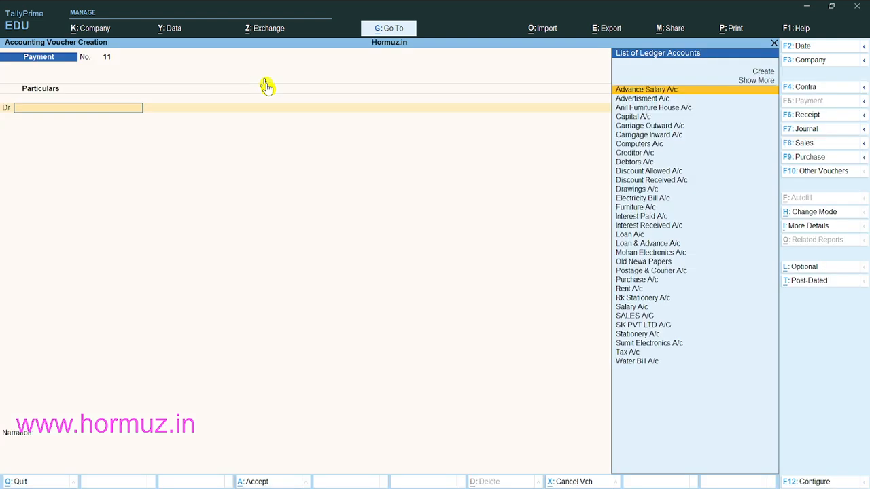
Step: Look through the blank Purchase, Contra, Payment and Receipt voucher entry screens, ending on a blank Purchase voucher
{"action": "key", "text": "F9"}
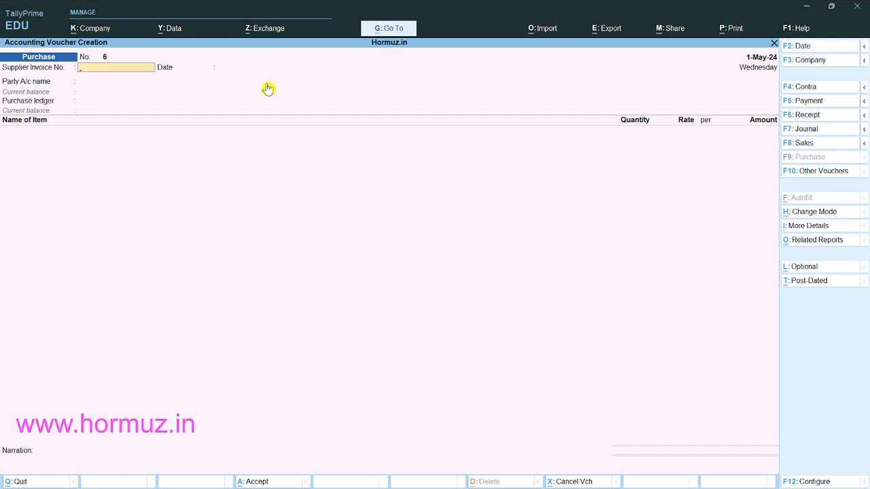
{"action": "key", "text": "F4"}
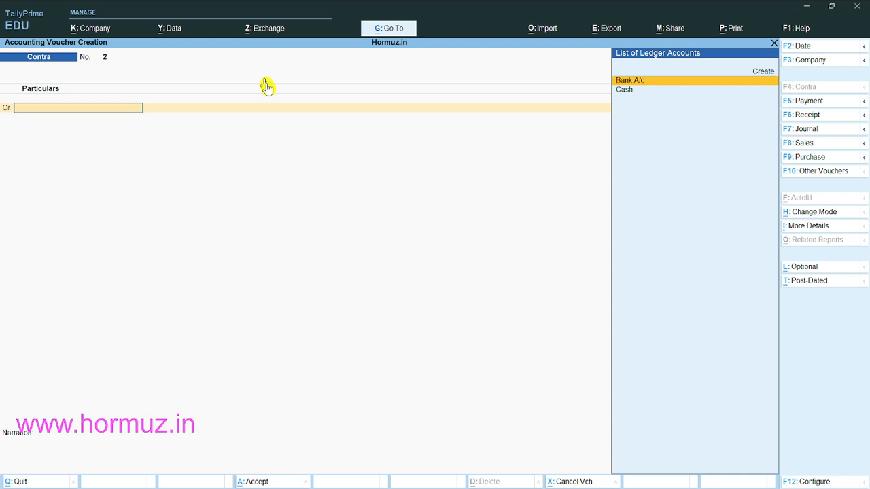
{"action": "key", "text": "F5"}
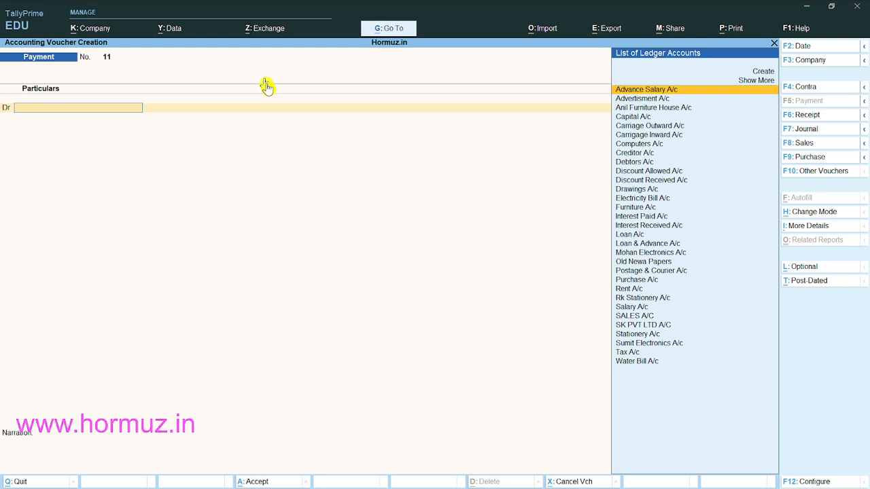
{"action": "key", "text": "F6"}
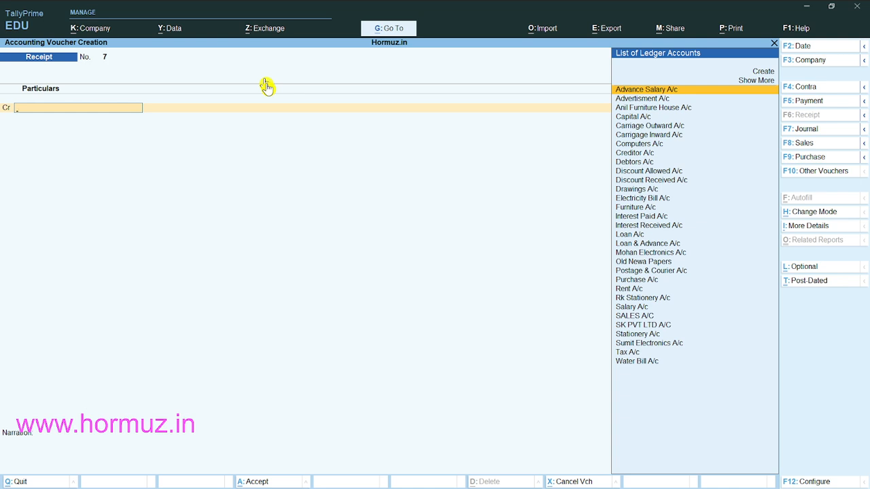
{"action": "key", "text": "F9"}
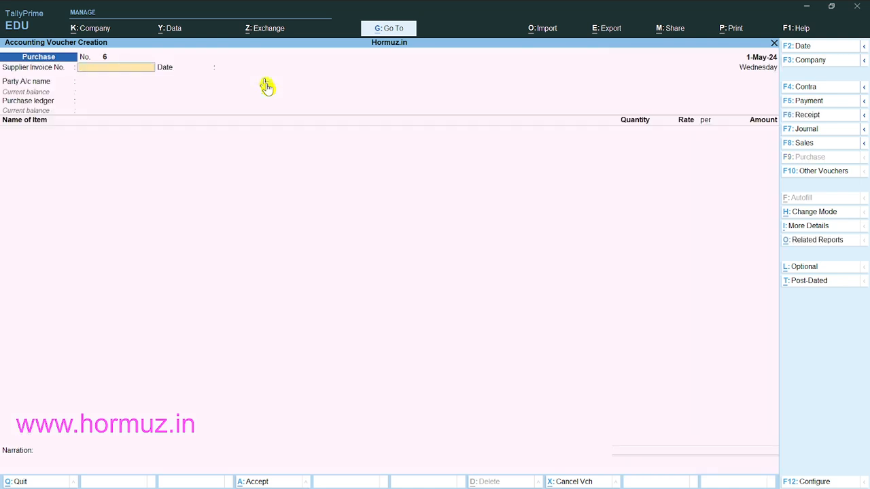